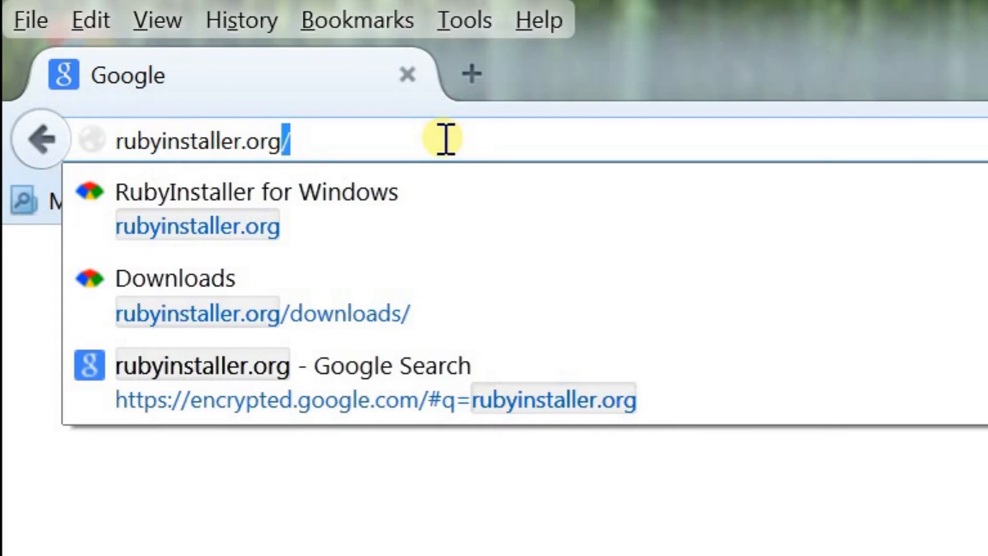
Step: Download the Ruby 2.1.5 (x64) installer from rubyinstaller.org and save the file
{"action": "key", "text": "Return"}
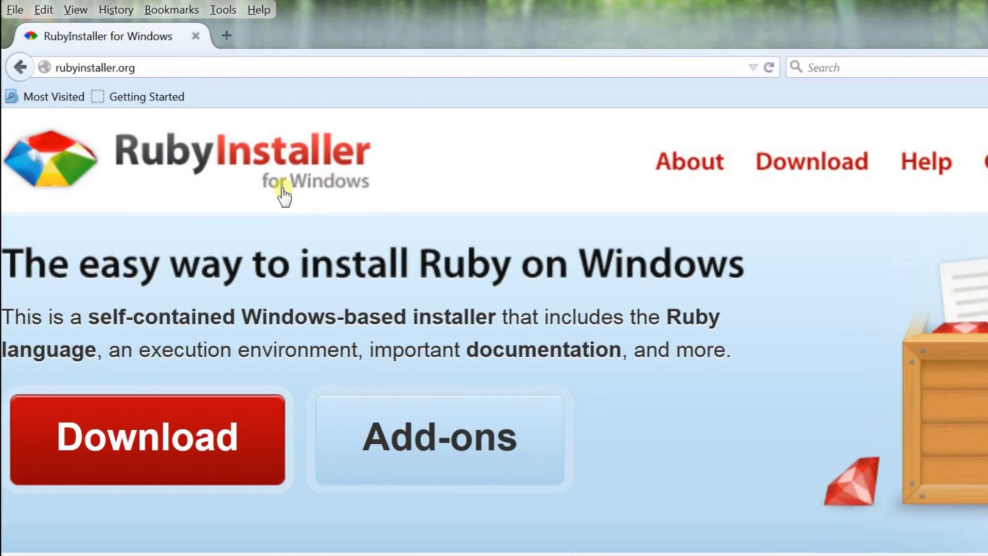
{"action": "left_click", "coordinate": [158, 428]}
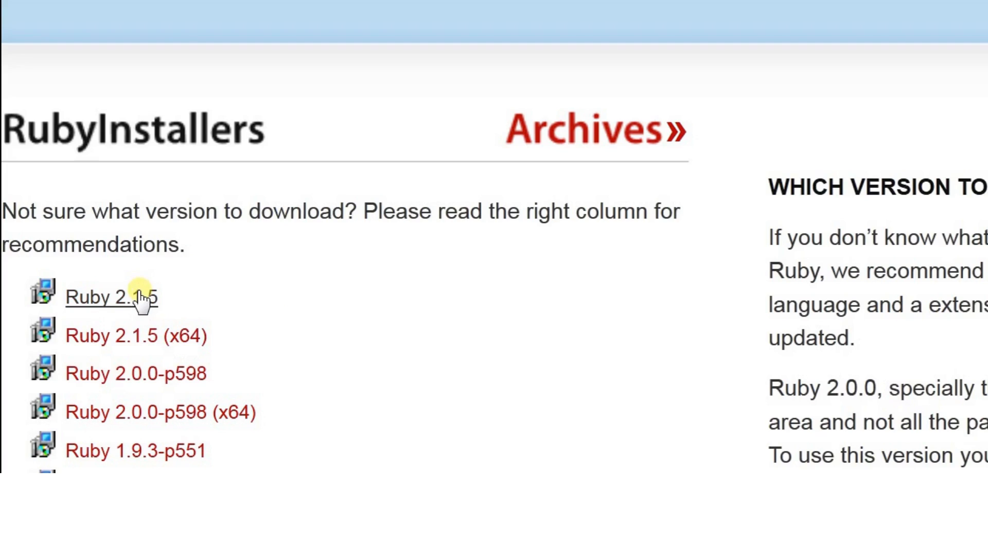
{"action": "left_click", "coordinate": [161, 340]}
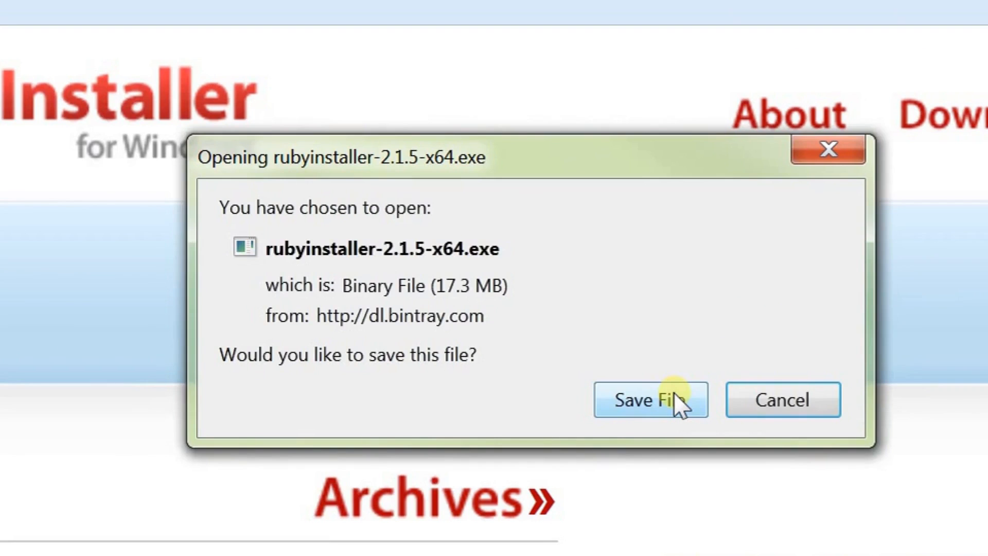
{"action": "left_click", "coordinate": [674, 392]}
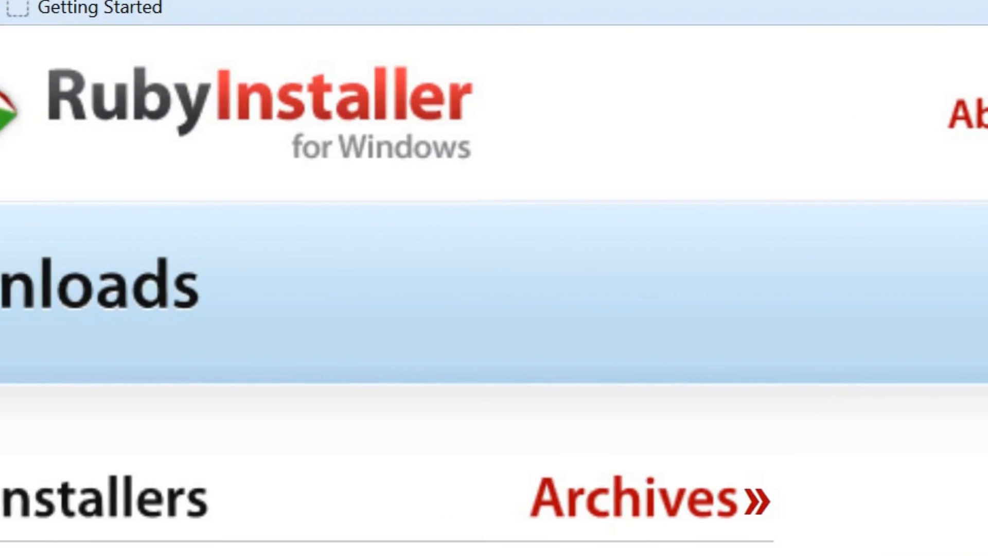
Step: Switch to Windows Explorer and run rubyinstaller-2.1.5-x64.exe from the Downloads folder, allowing it past the security warning
{"action": "left_click", "coordinate": [507, 555]}
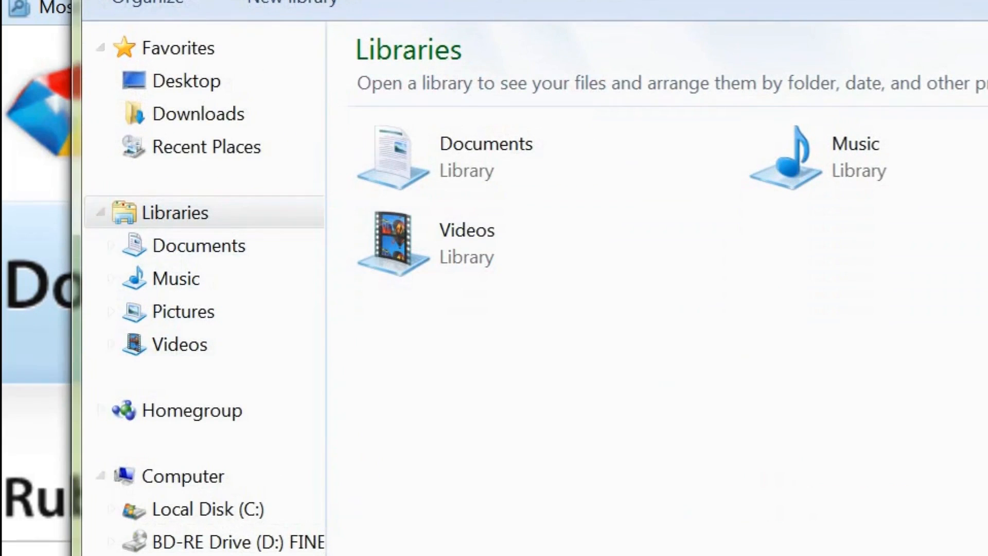
{"action": "left_click", "coordinate": [212, 116]}
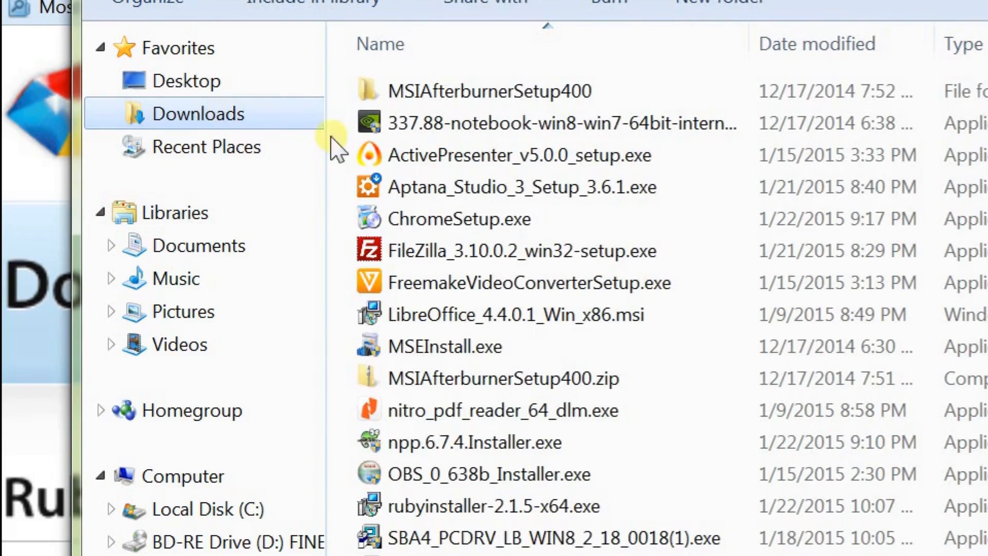
{"action": "double_click", "coordinate": [419, 508]}
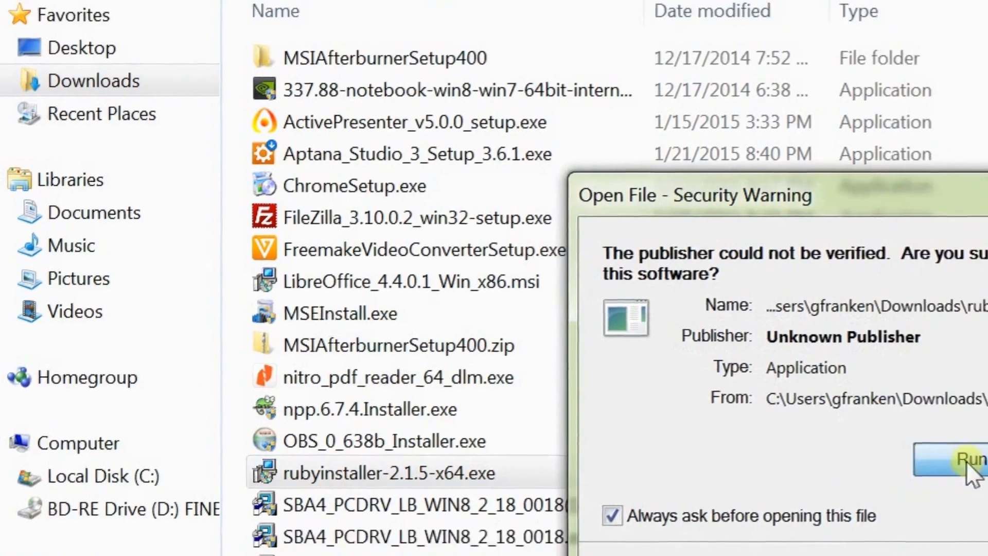
{"action": "left_click", "coordinate": [984, 552]}
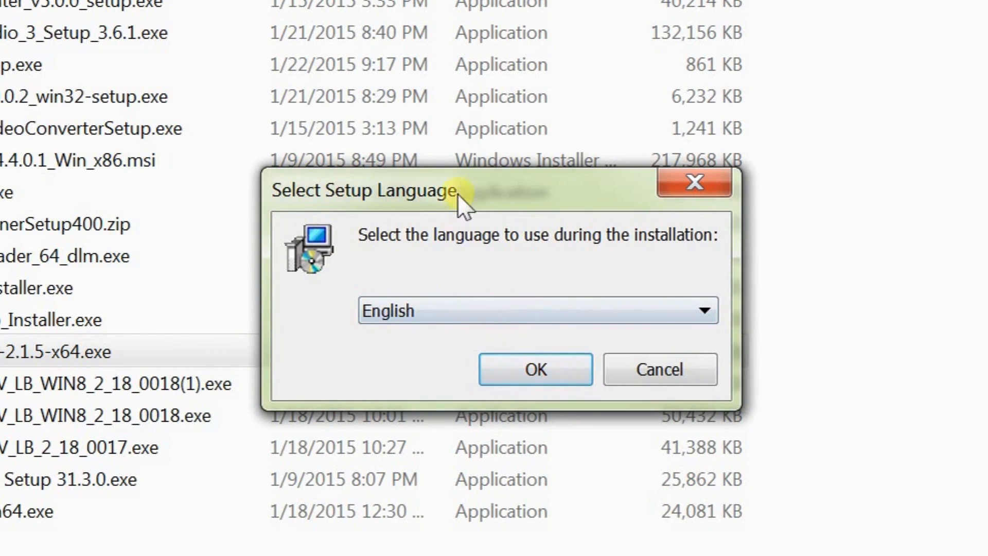
Step: Use English as the Ruby setup language and accept the license agreement
{"action": "left_click", "coordinate": [507, 368]}
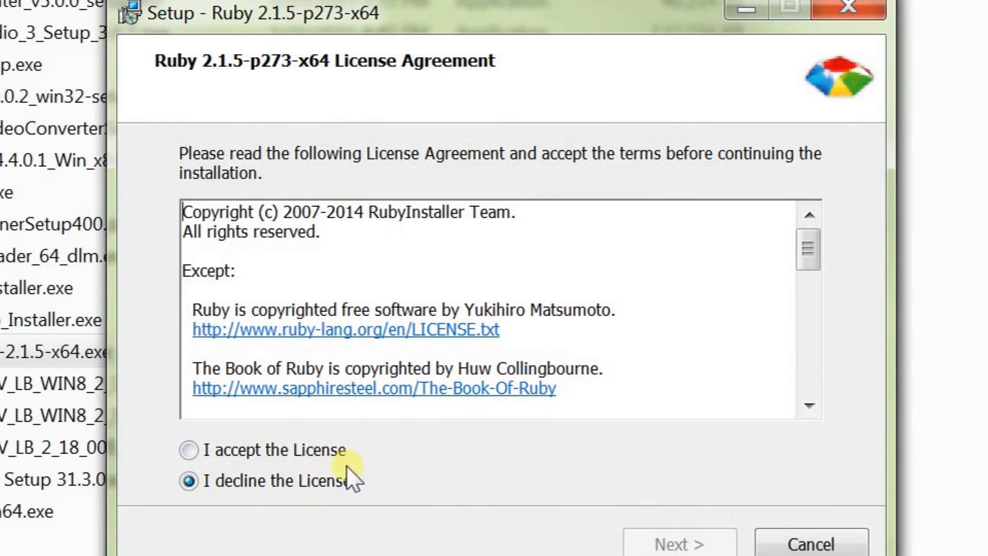
{"action": "left_click", "coordinate": [322, 442]}
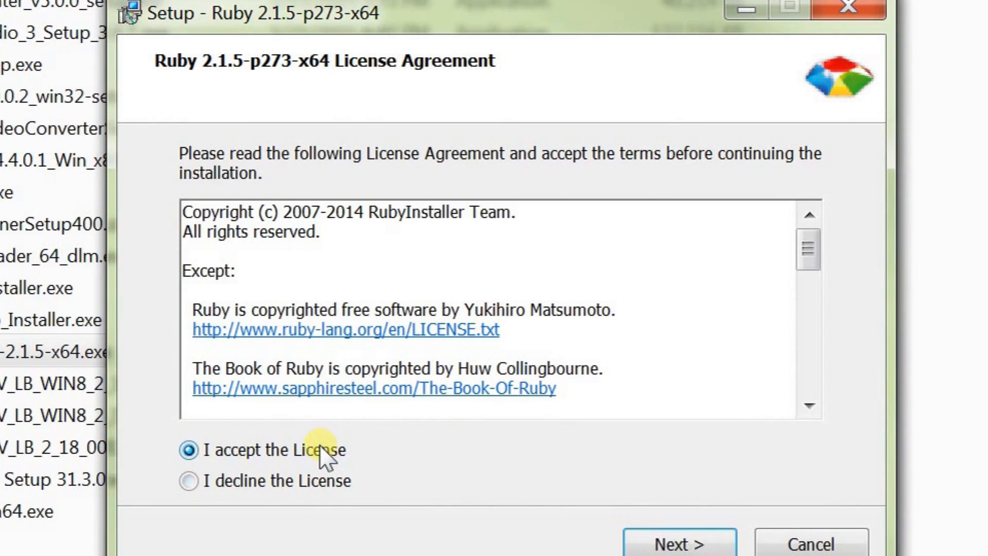
{"action": "left_click", "coordinate": [660, 545]}
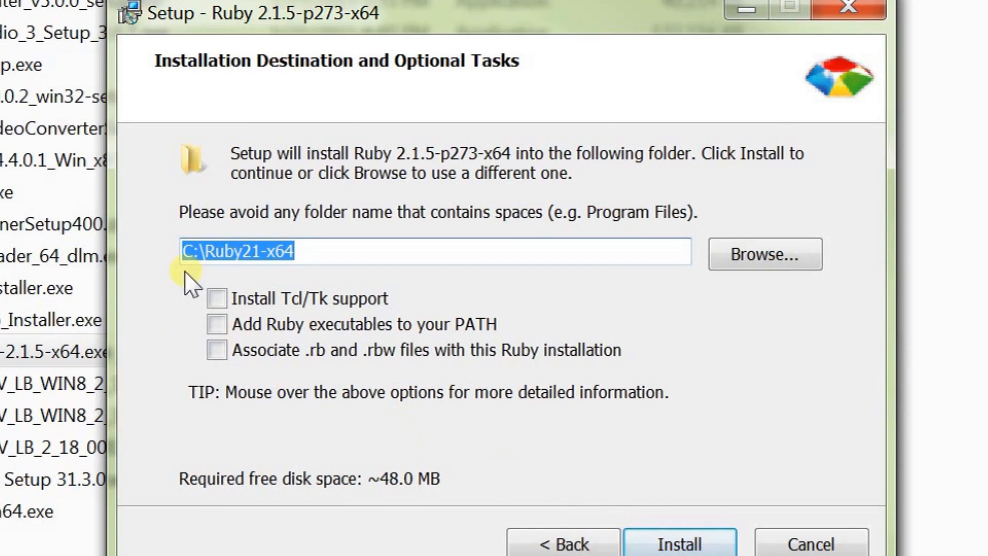
Step: Install Ruby to C:\Ruby21-x64 with Tcl/Tk support, Ruby executables added to PATH, and .rb and .rbw files associated
{"action": "left_click", "coordinate": [217, 298]}
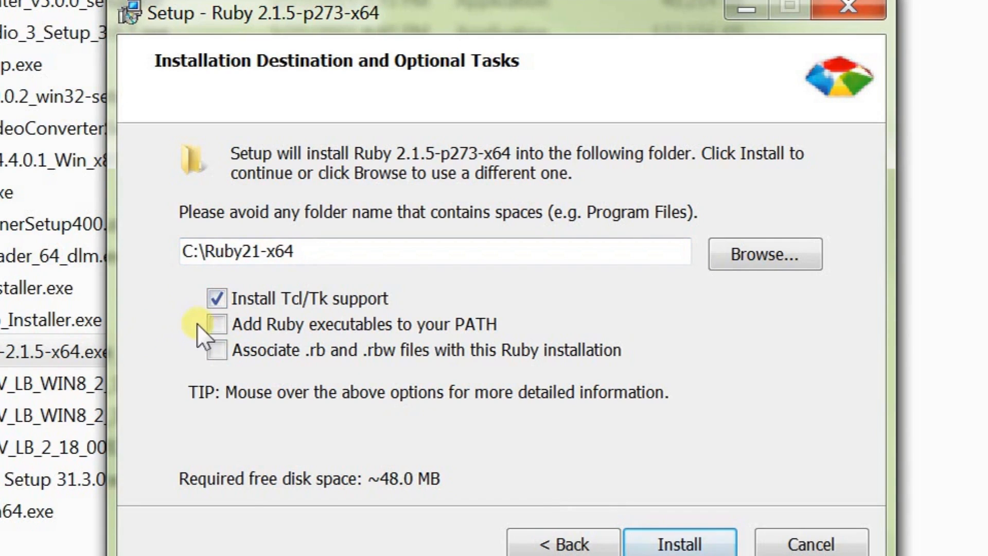
{"action": "left_click", "coordinate": [217, 323]}
{"action": "left_click", "coordinate": [217, 346]}
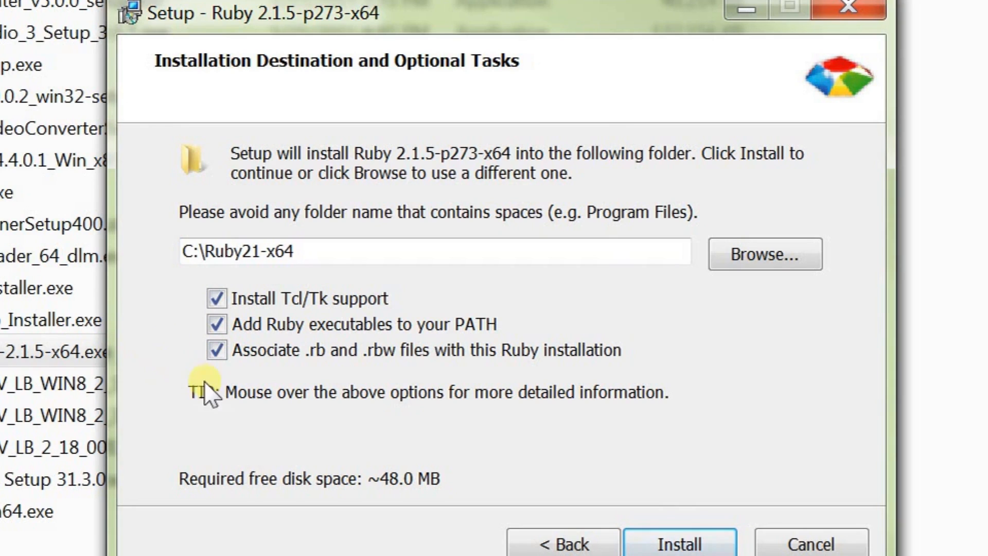
{"action": "left_click", "coordinate": [669, 546]}
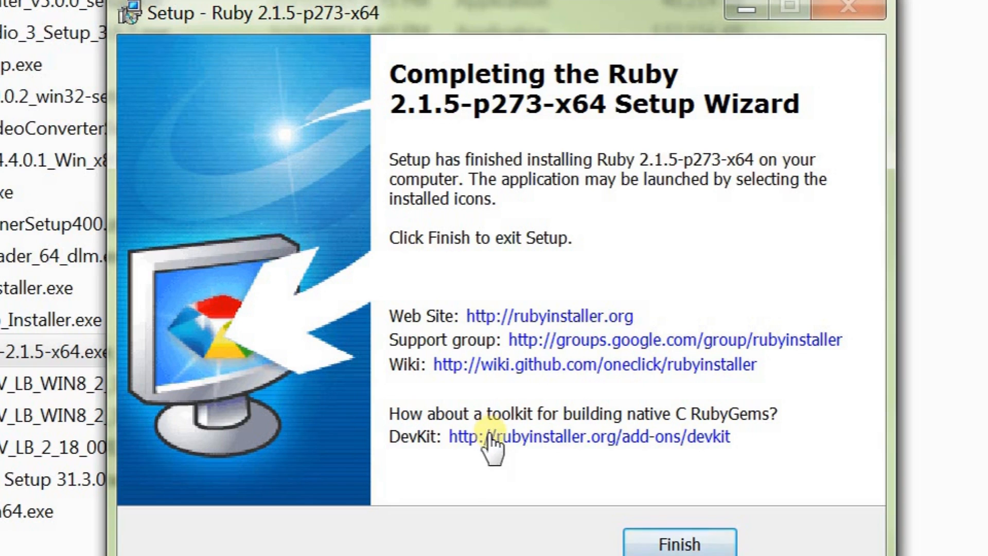
{"action": "left_click", "coordinate": [649, 542]}
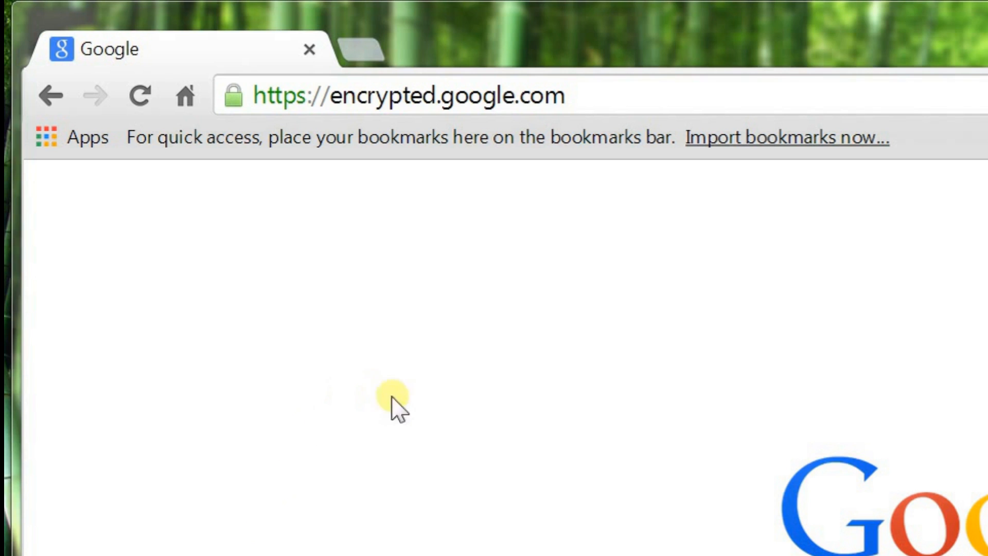
{"action": "left_click", "coordinate": [587, 95]}
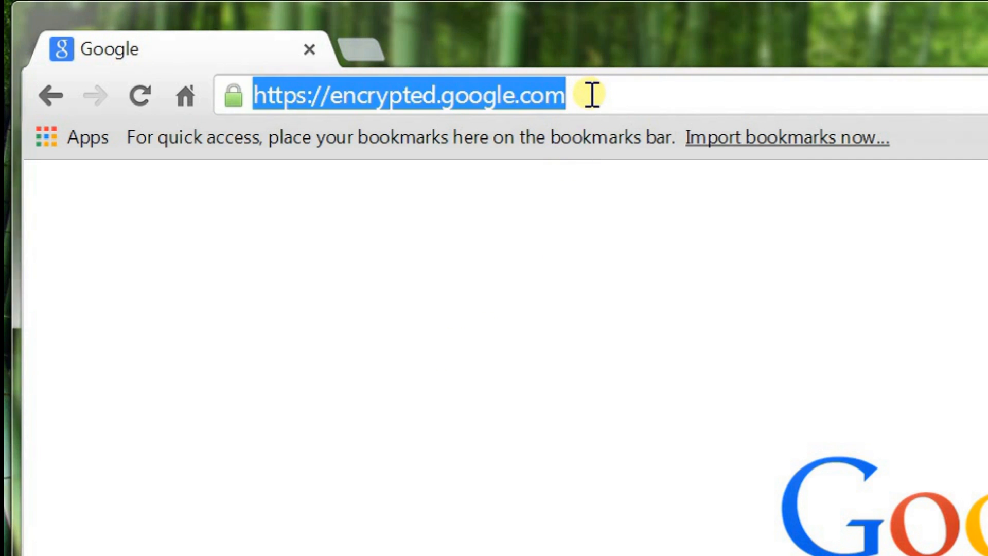
{"action": "key", "text": "BackSpace"}
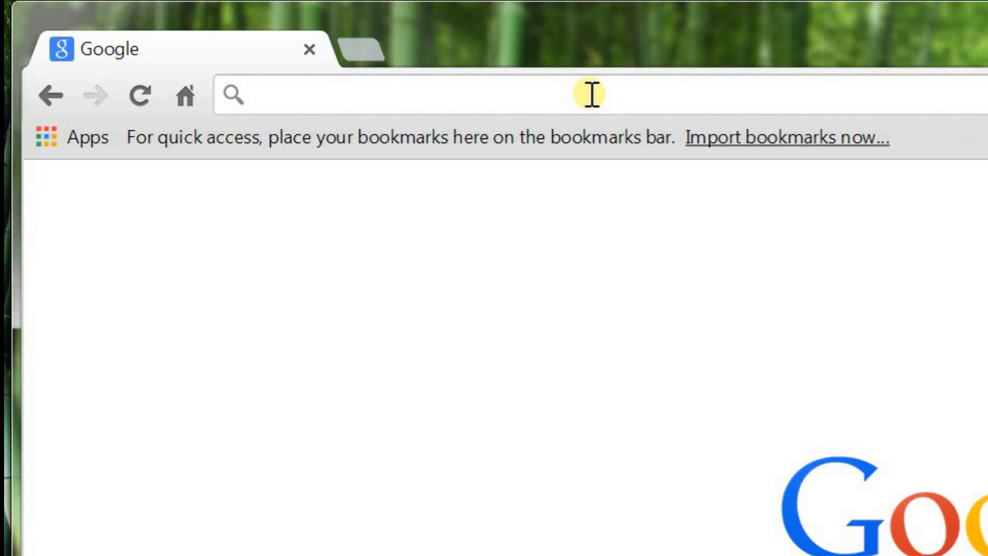
{"action": "type", "text": "www"}
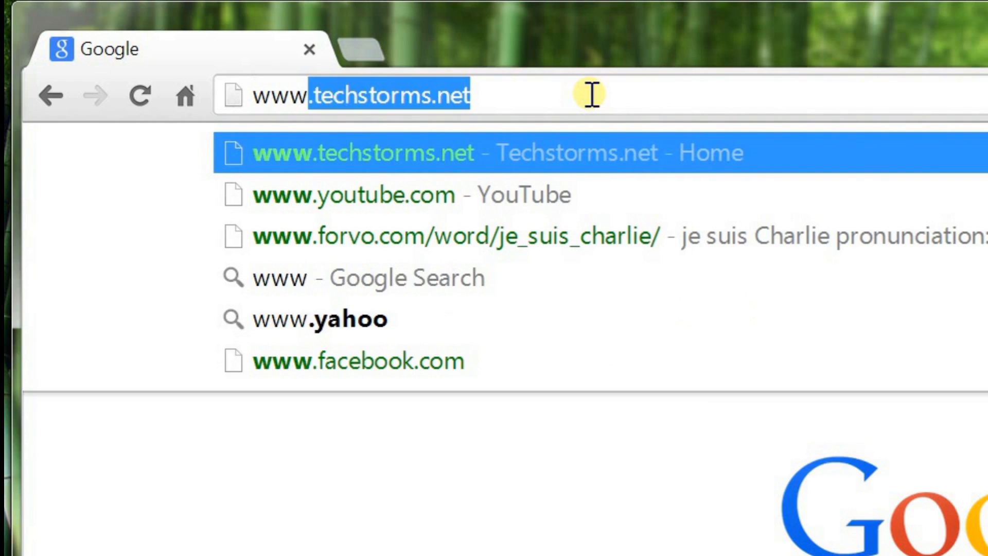
{"action": "type", "text": ".no"}
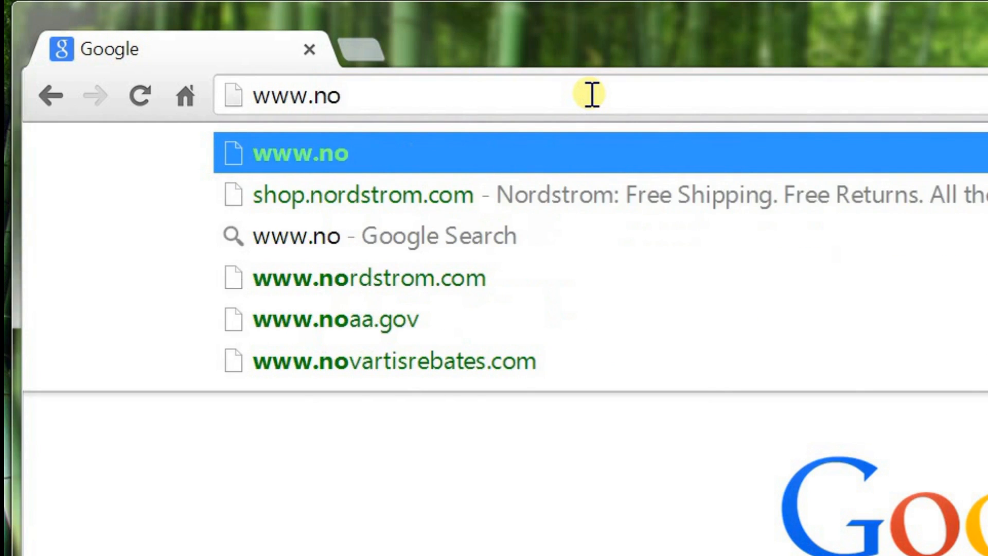
{"action": "type", "text": "tepad"}
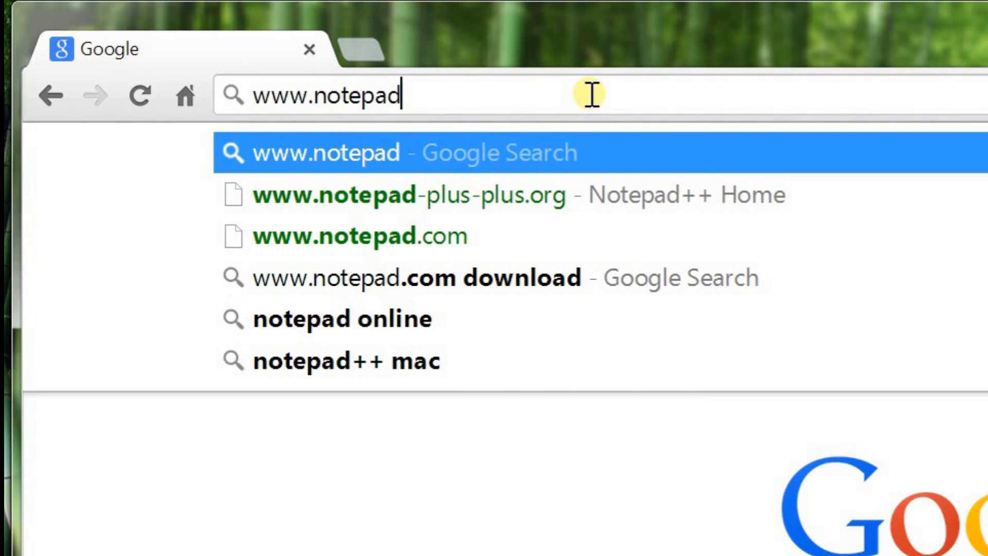
{"action": "type", "text": "-plu"}
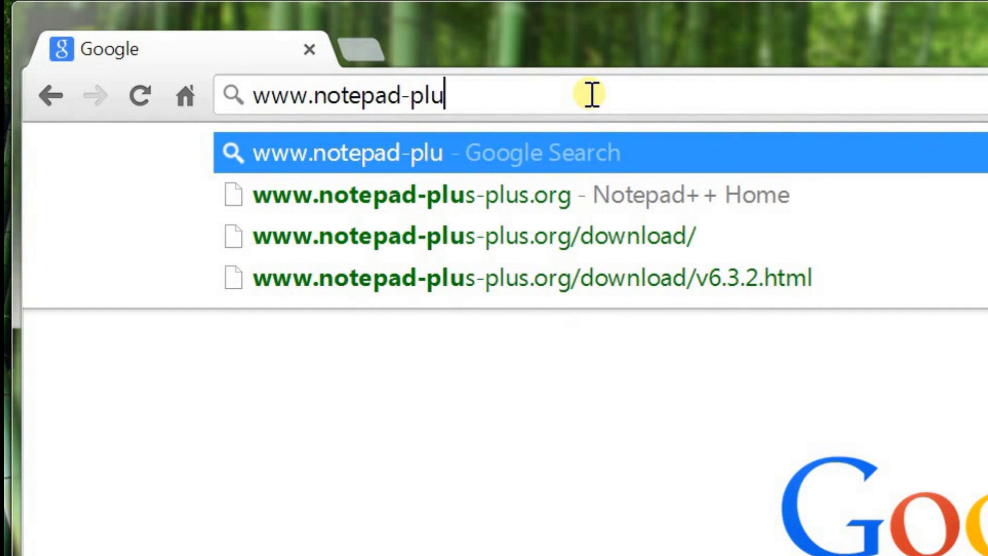
{"action": "type", "text": "s-pl"}
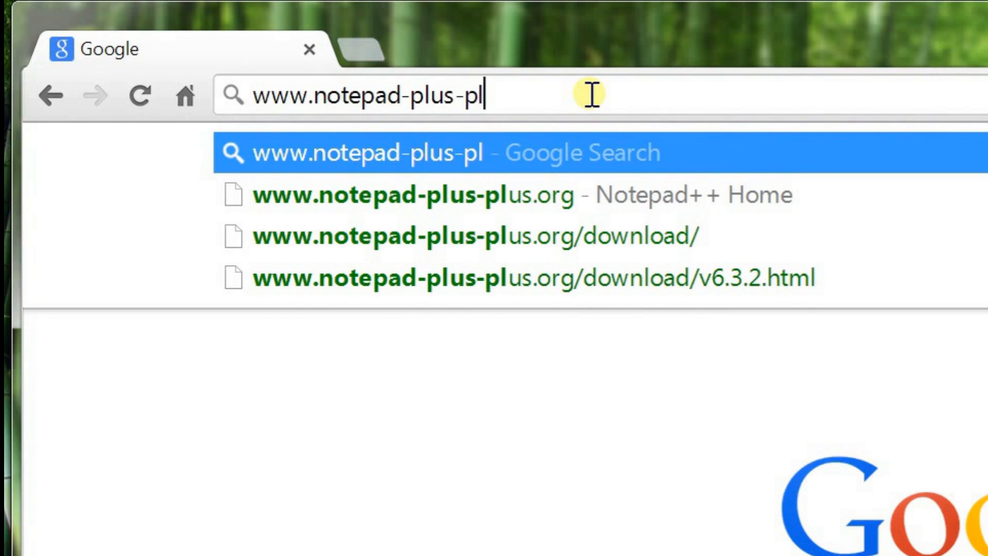
{"action": "type", "text": "us."}
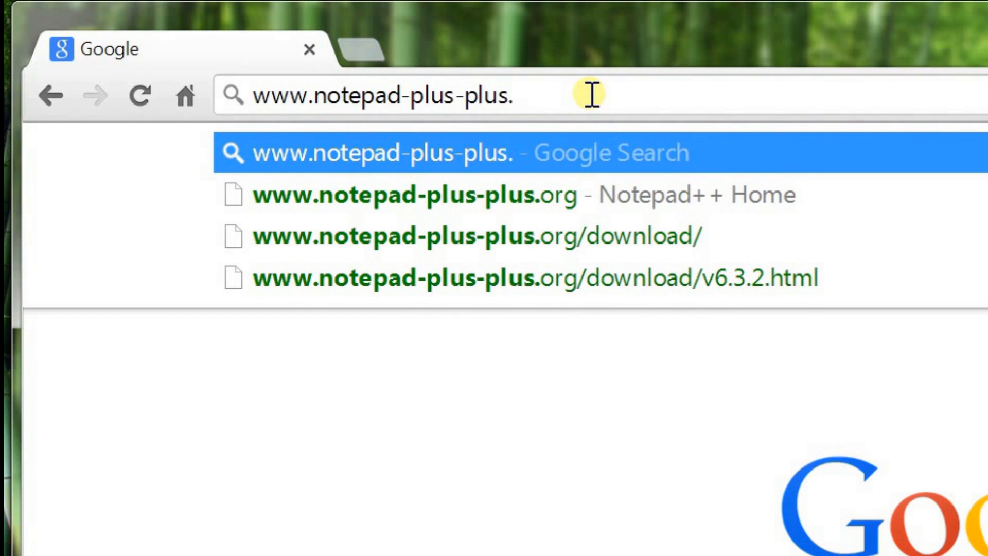
{"action": "type", "text": "org"}
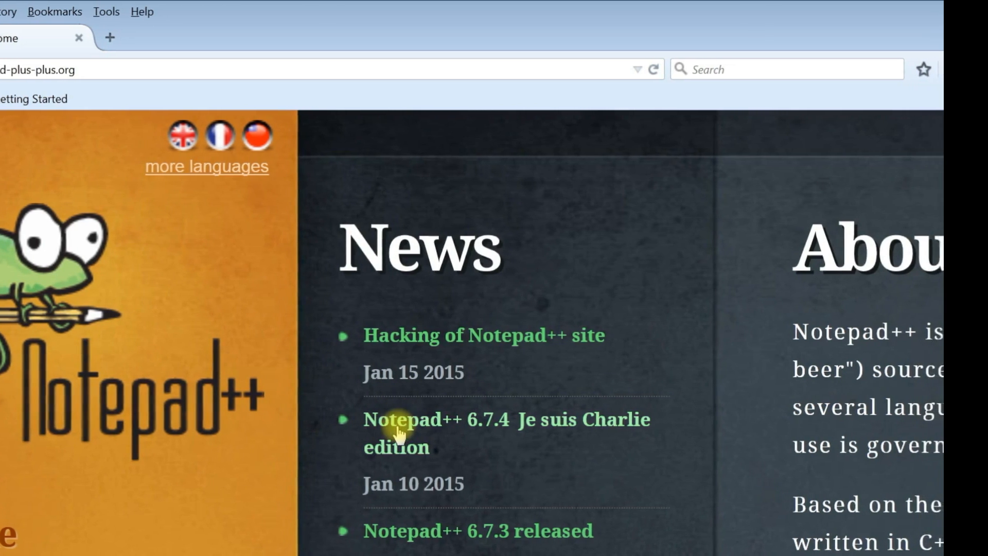
Step: Open the download page for Notepad++ 6.7.4 Je suis Charlie edition from its news entry
{"action": "left_click", "coordinate": [366, 428]}
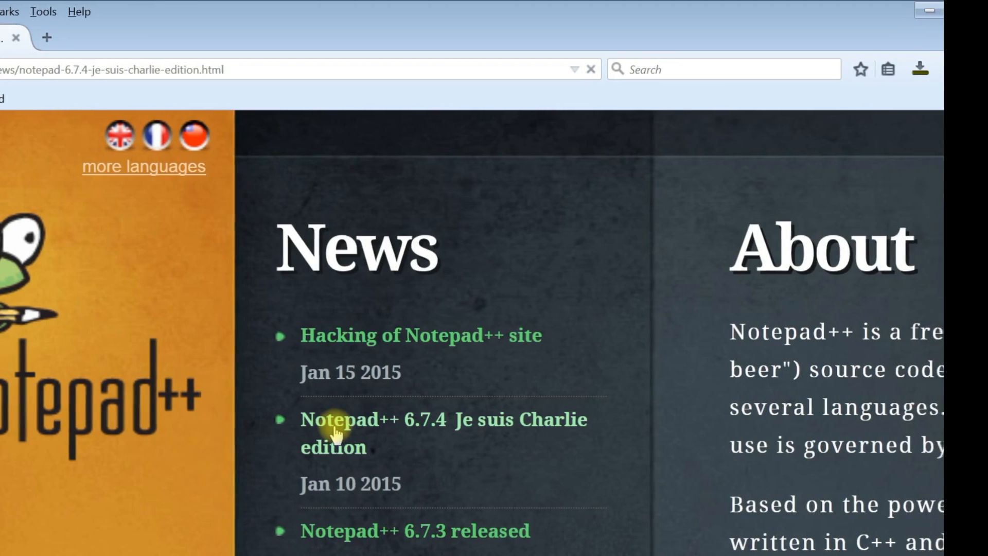
{"action": "scroll", "coordinate": [357, 380], "scroll_direction": "down", "scroll_amount": 10}
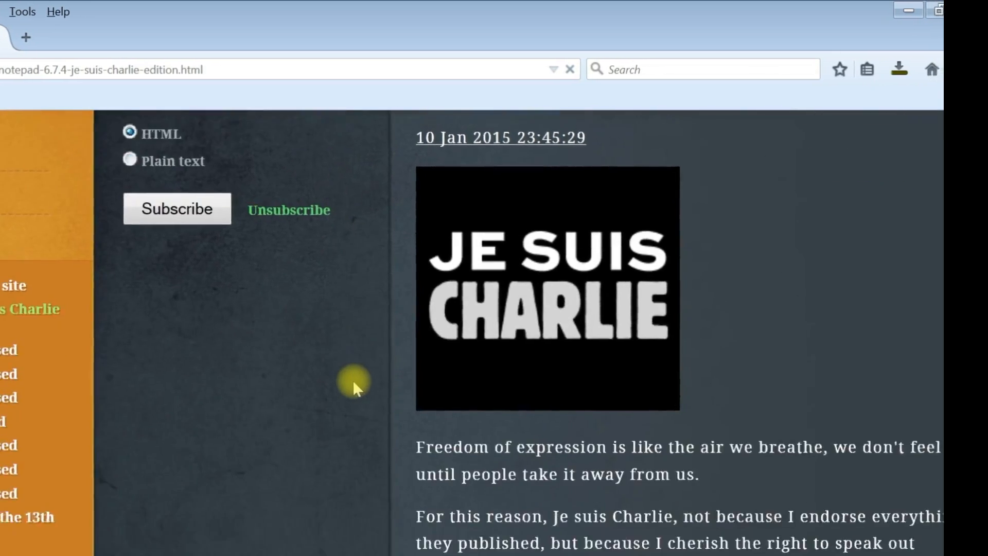
{"action": "scroll", "coordinate": [342, 379], "scroll_direction": "down", "scroll_amount": 1}
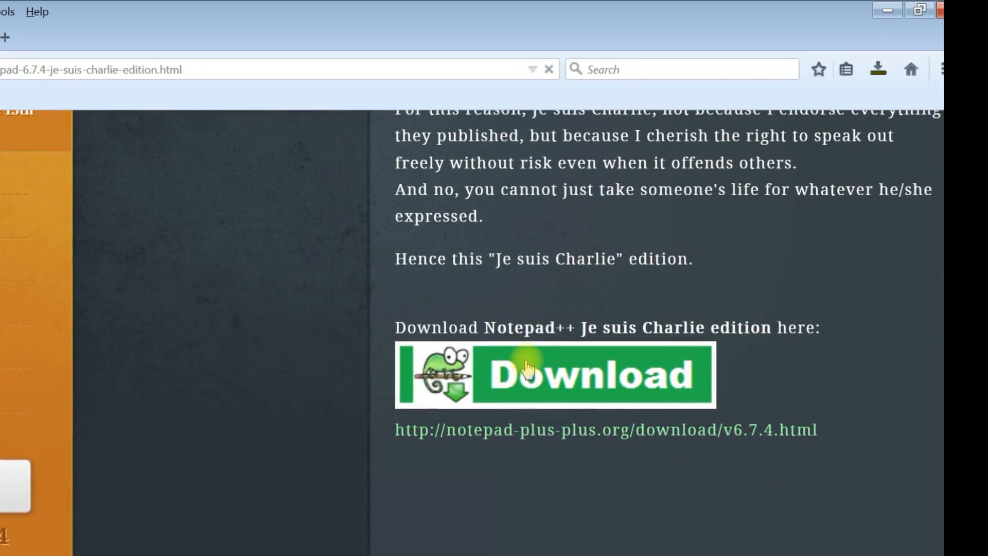
{"action": "left_click", "coordinate": [490, 369]}
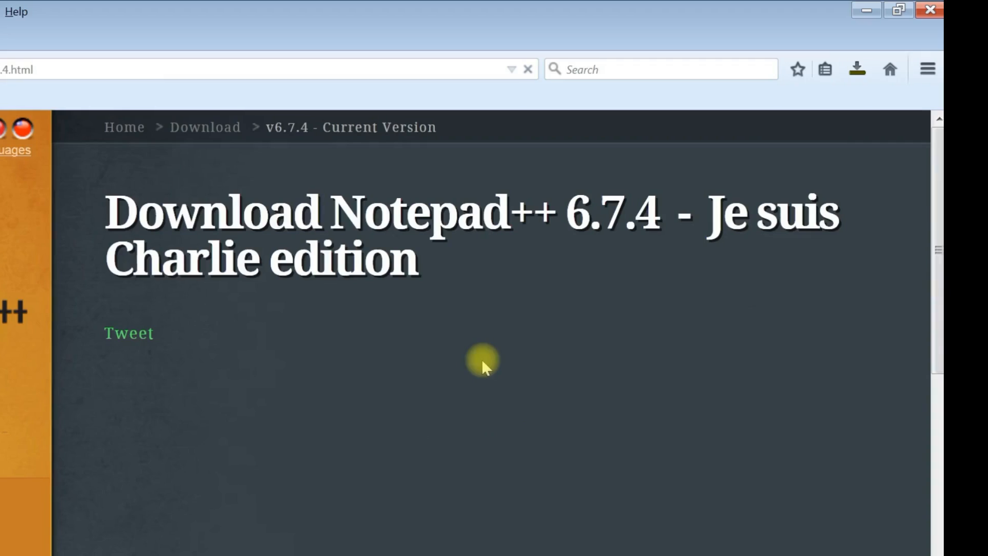
Step: Download the Notepad++ Installer package and save npp.6.7.4.Installer.exe
{"action": "scroll", "coordinate": [228, 366], "scroll_direction": "down", "scroll_amount": 10}
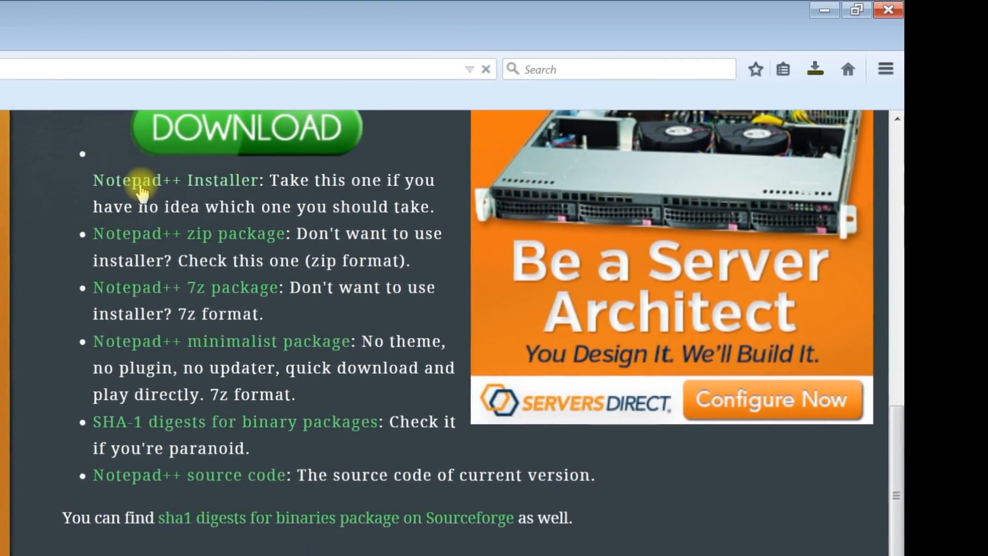
{"action": "left_click", "coordinate": [131, 189]}
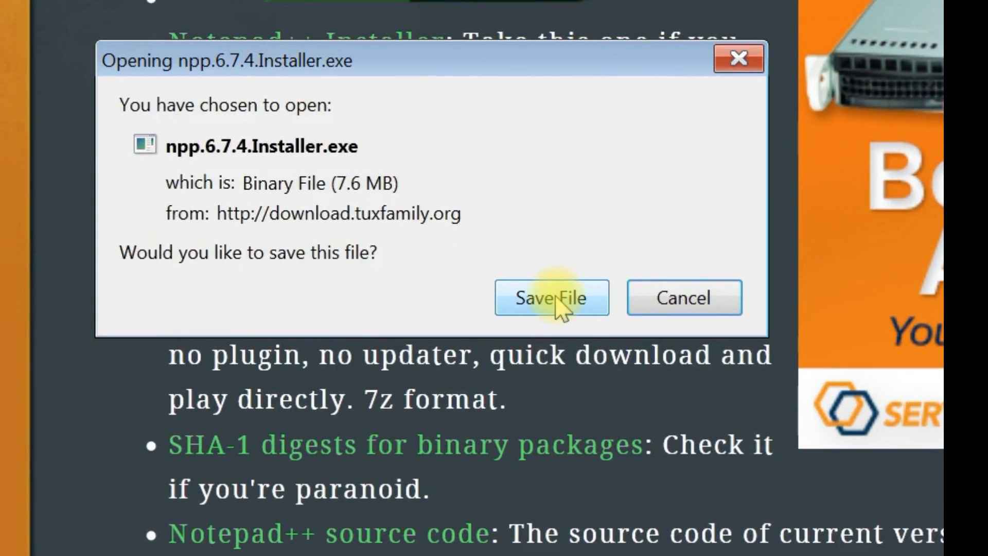
{"action": "left_click", "coordinate": [556, 299]}
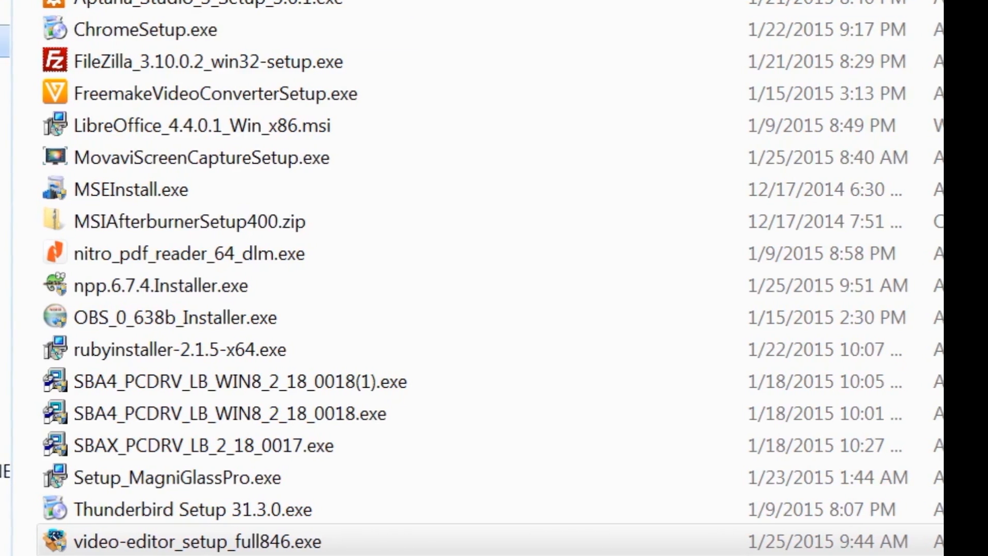
Step: Run npp.6.7.4.Installer.exe from the downloaded files and use English as the installer language
{"action": "scroll", "coordinate": [472, 278], "scroll_direction": "up", "scroll_amount": 1}
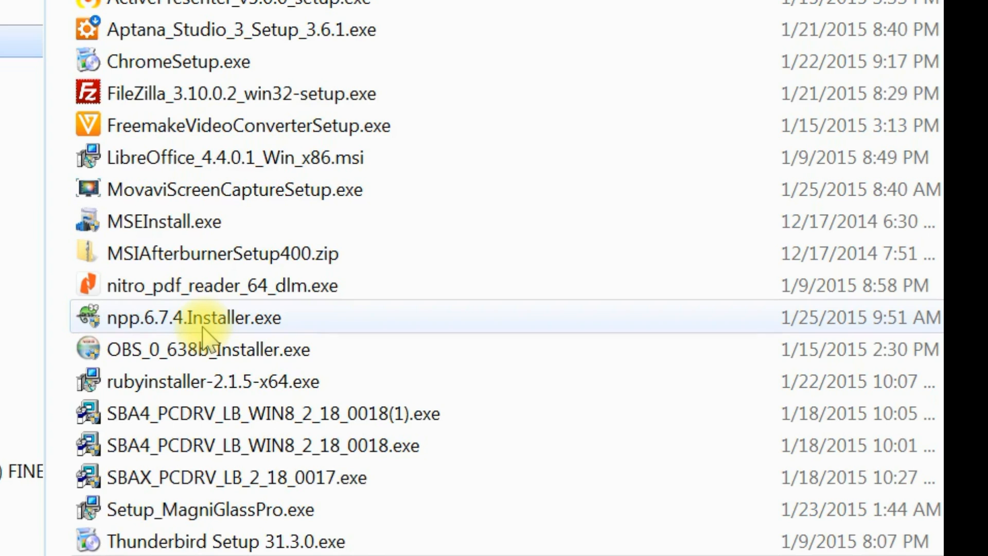
{"action": "double_click", "coordinate": [204, 329]}
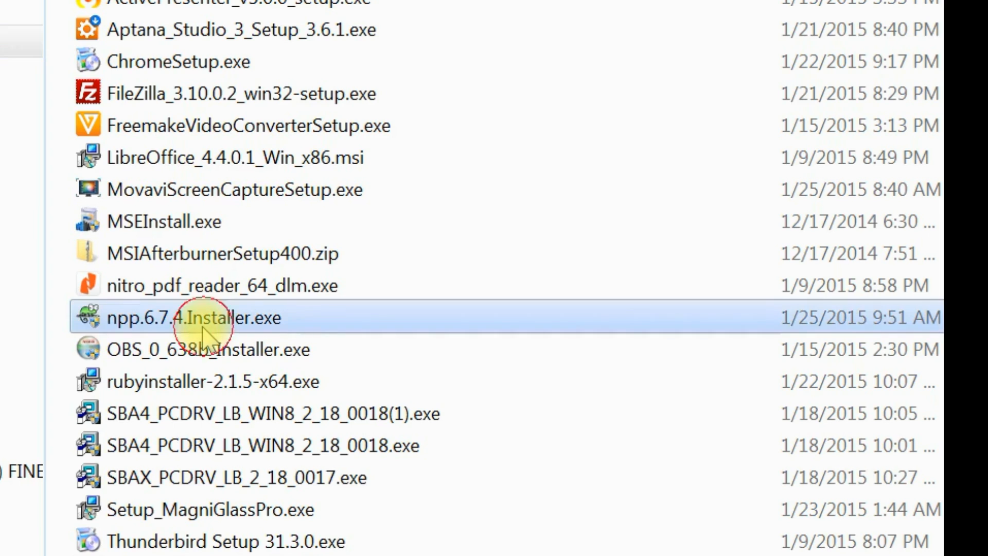
{"action": "left_click", "coordinate": [612, 367]}
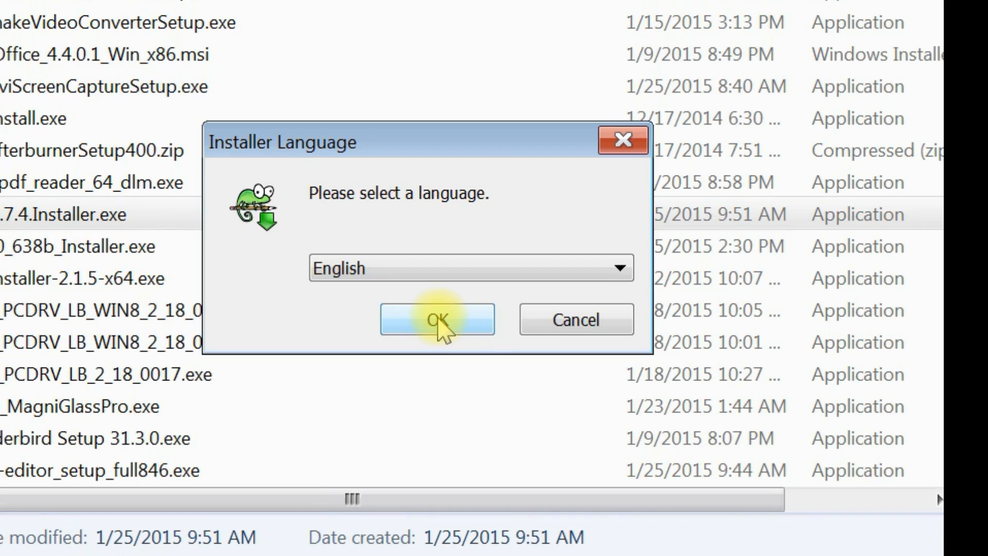
{"action": "left_click", "coordinate": [438, 320]}
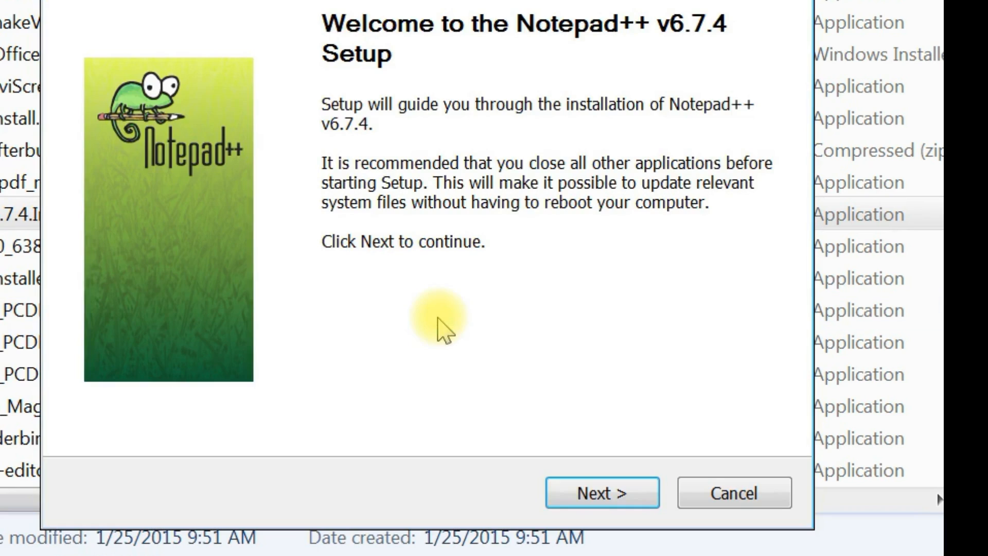
Step: Accept the Notepad++ v6.7.4 license and keep the default destination folder and the preselected components
{"action": "left_click", "coordinate": [584, 494]}
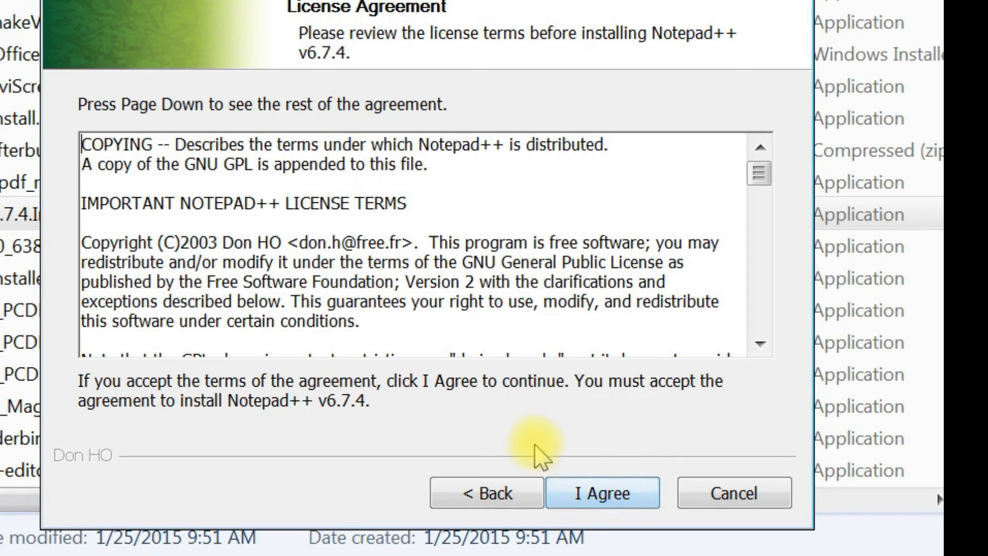
{"action": "left_click", "coordinate": [610, 488]}
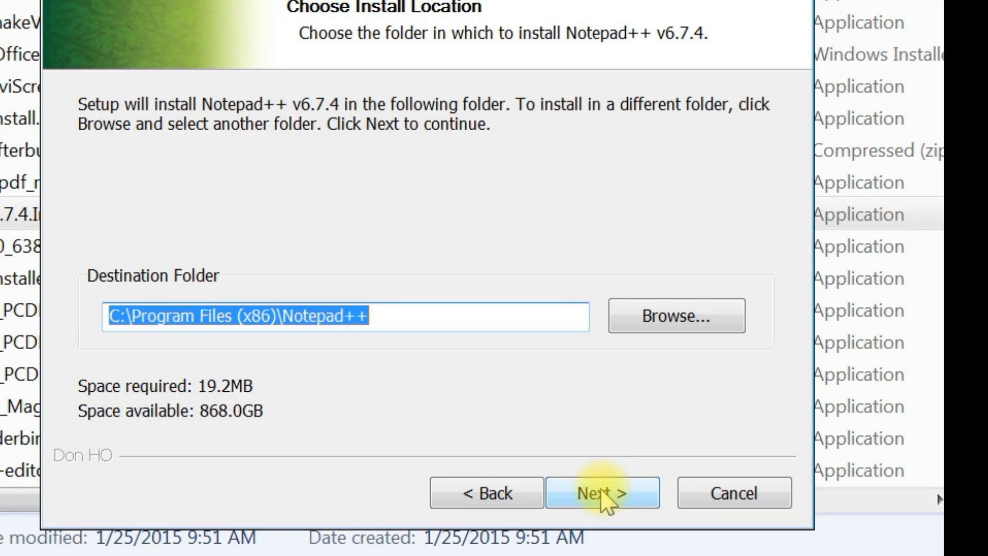
{"action": "left_click", "coordinate": [607, 498]}
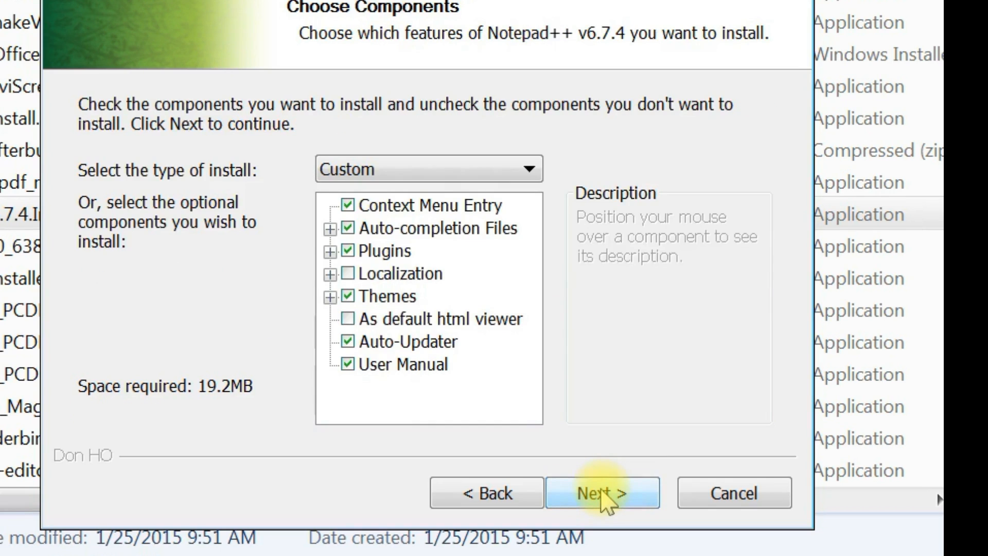
{"action": "left_click", "coordinate": [607, 498]}
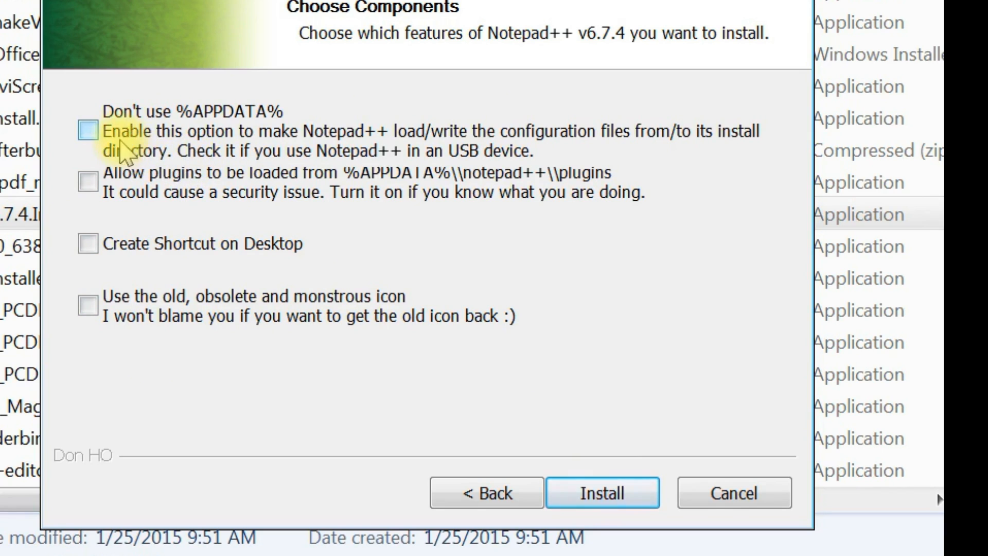
Step: Enable "Don't use %APPDATA%" and "Create Shortcut on Desktop", install Notepad++, and finish setup with Run Notepad++ v6.7.4 enabled
{"action": "left_click", "coordinate": [92, 134]}
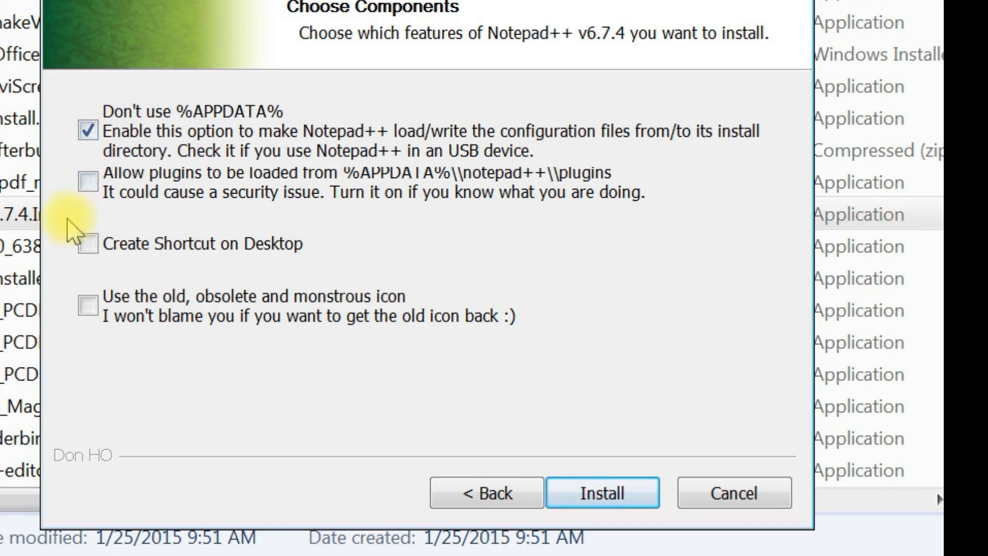
{"action": "left_click", "coordinate": [87, 247]}
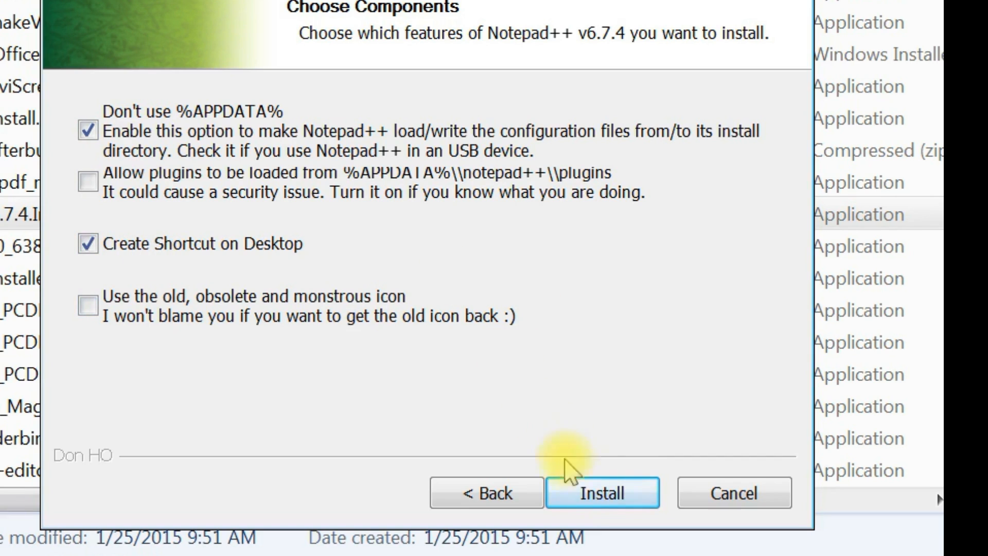
{"action": "left_click", "coordinate": [592, 506]}
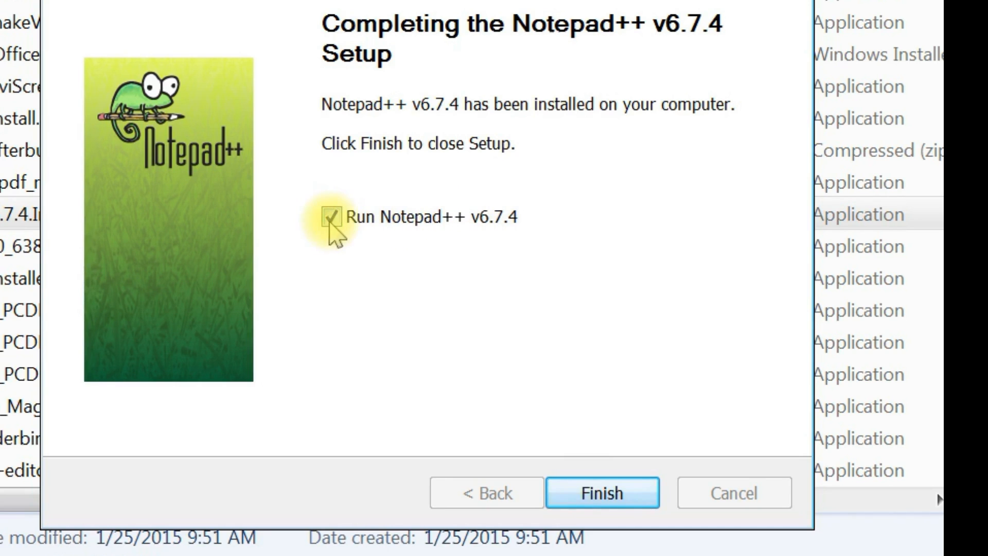
{"action": "left_click", "coordinate": [579, 489]}
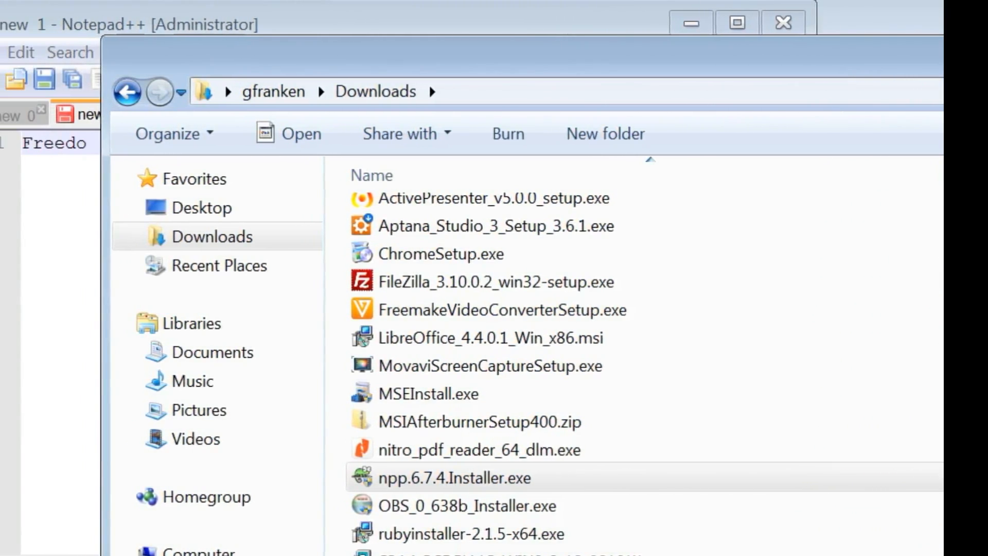
{"action": "type", "text": "m of expression"}
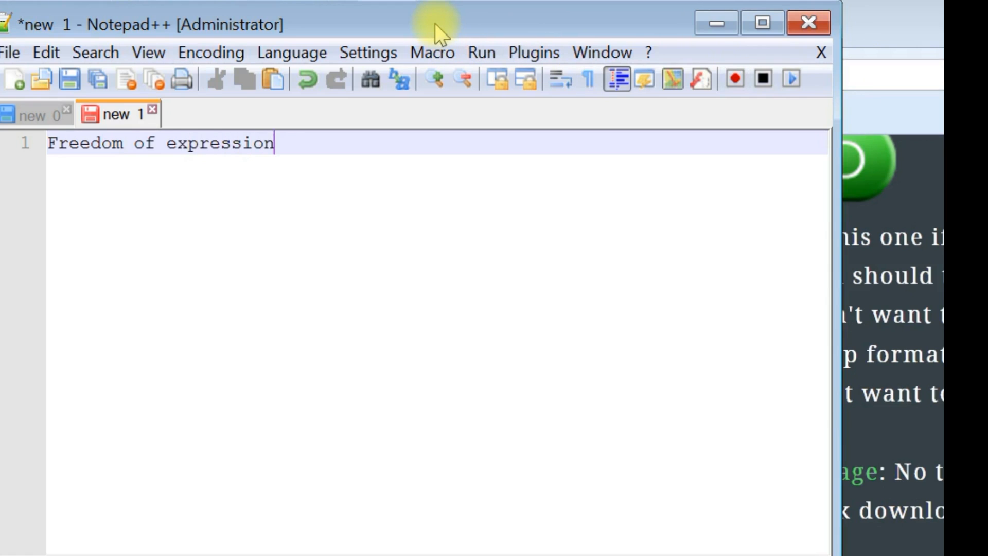
{"action": "type", "text": " is like "}
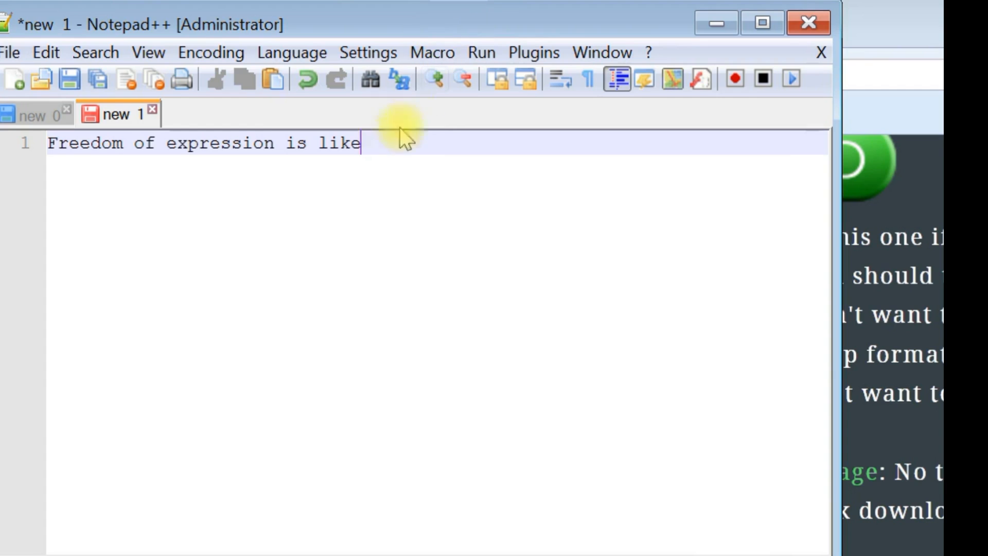
{"action": "type", "text": "the air"}
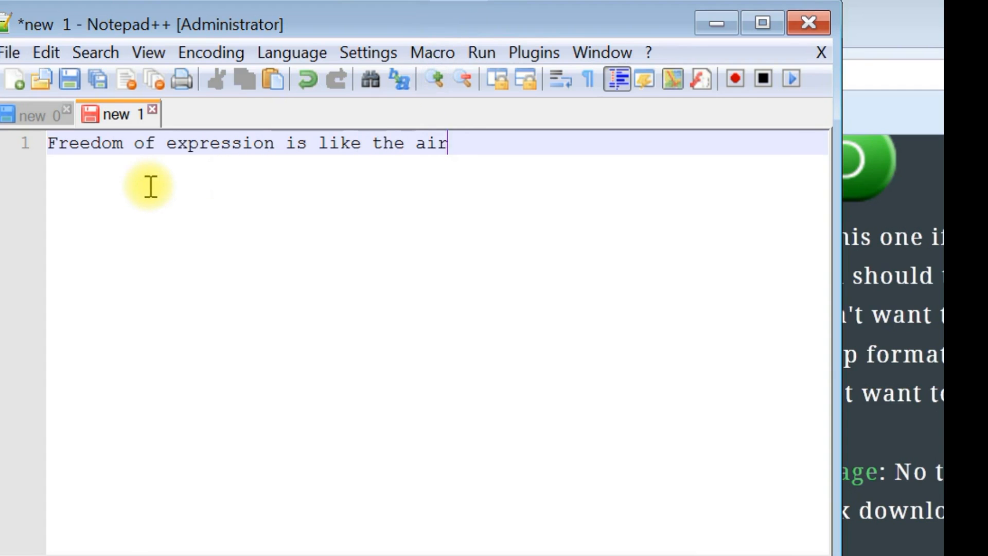
{"action": "type", "text": " we bre"}
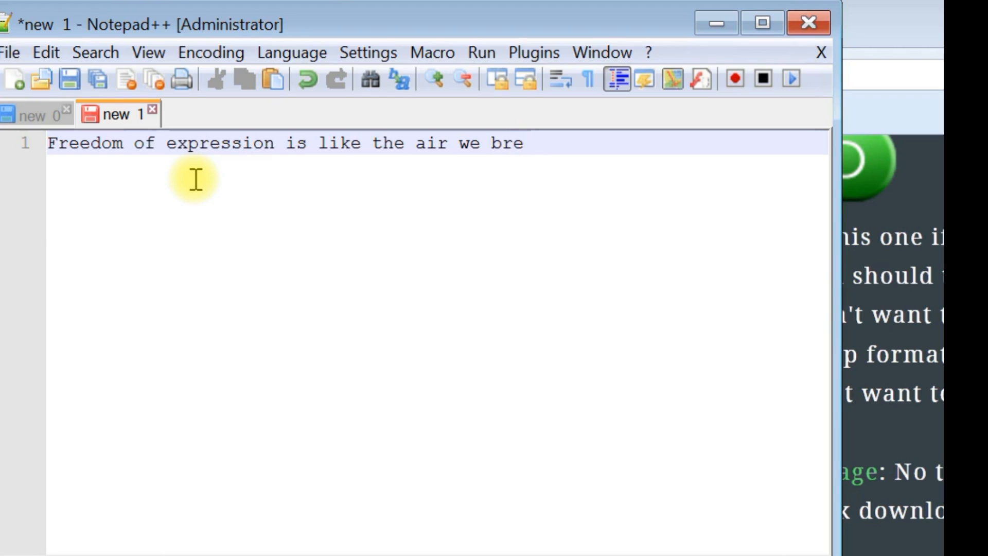
{"action": "type", "text": "athe, we don't feel"}
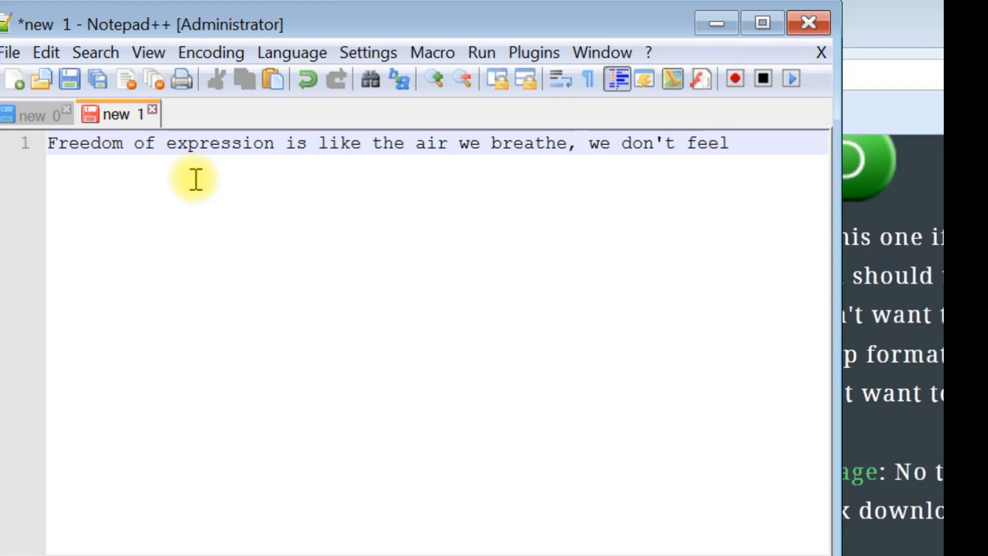
{"action": "type", "text": " it,"}
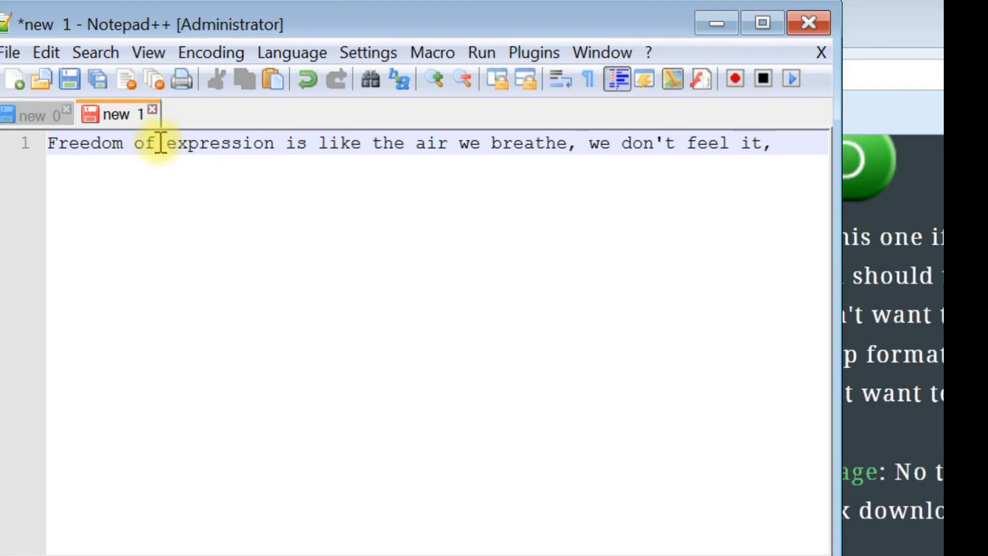
{"action": "type", "text": " until people"}
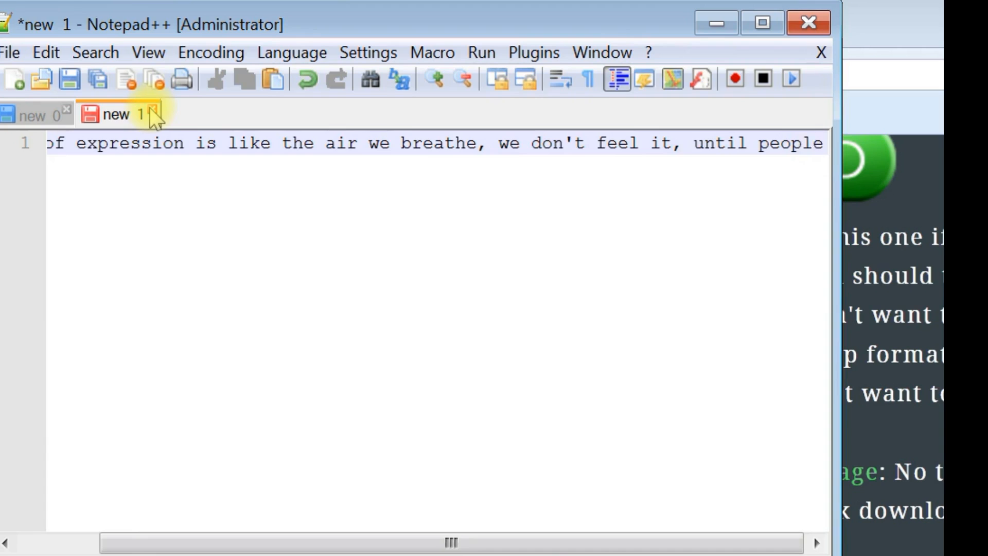
{"action": "type", "text": " take i"}
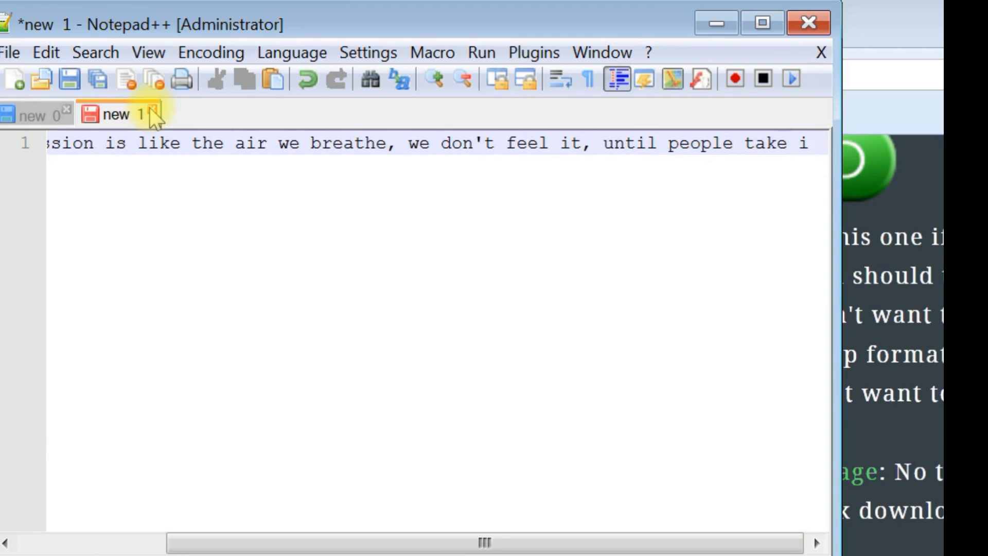
{"action": "type", "text": "t away"}
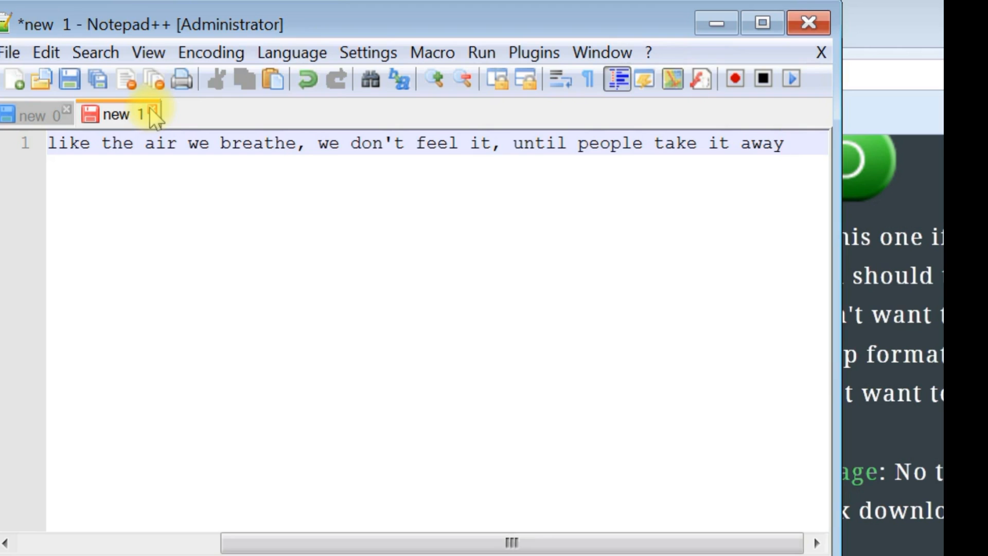
{"action": "type", "text": " from us"}
Step: Close the "new 1" document without saving it
{"action": "left_click", "coordinate": [150, 108]}
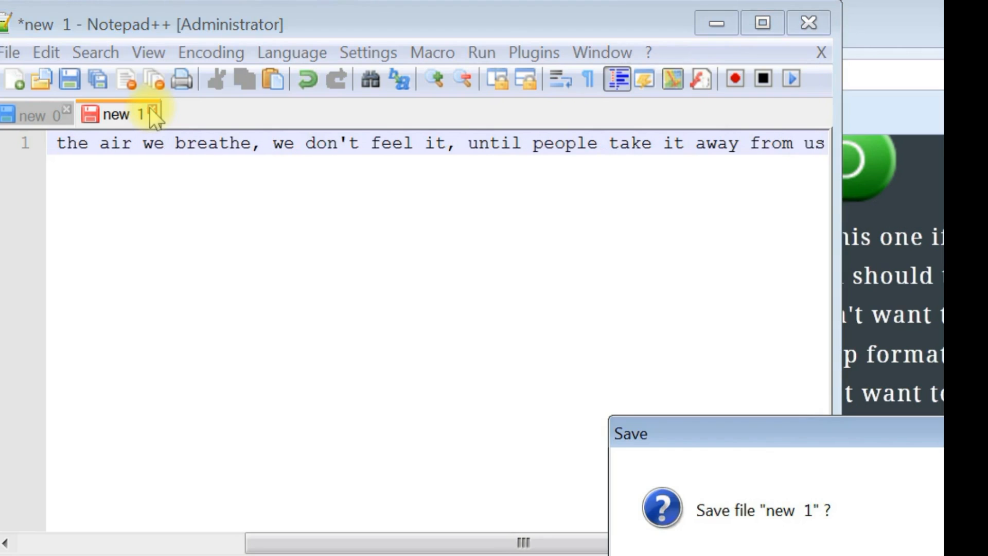
{"action": "type", "text": "."}
{"action": "key", "text": "Return"}
{"action": "key", "text": "Return"}
{"action": "type", "text": "For thi"}
{"action": "left_click_drag", "start_coordinate": [777, 448], "coordinate": [585, 261]}
{"action": "type", "text": "s reason"}
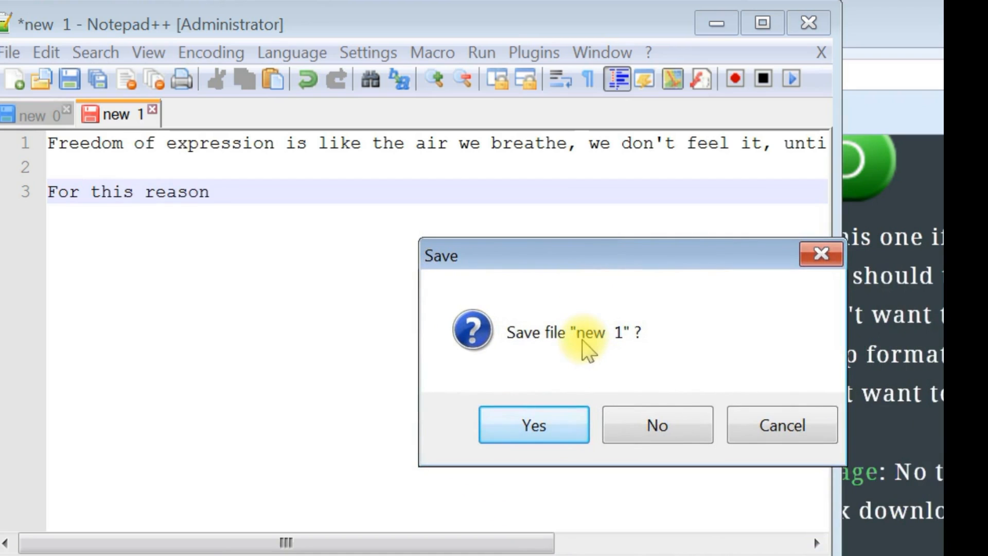
{"action": "type", "text": ", Je"}
{"action": "left_click", "coordinate": [658, 426]}
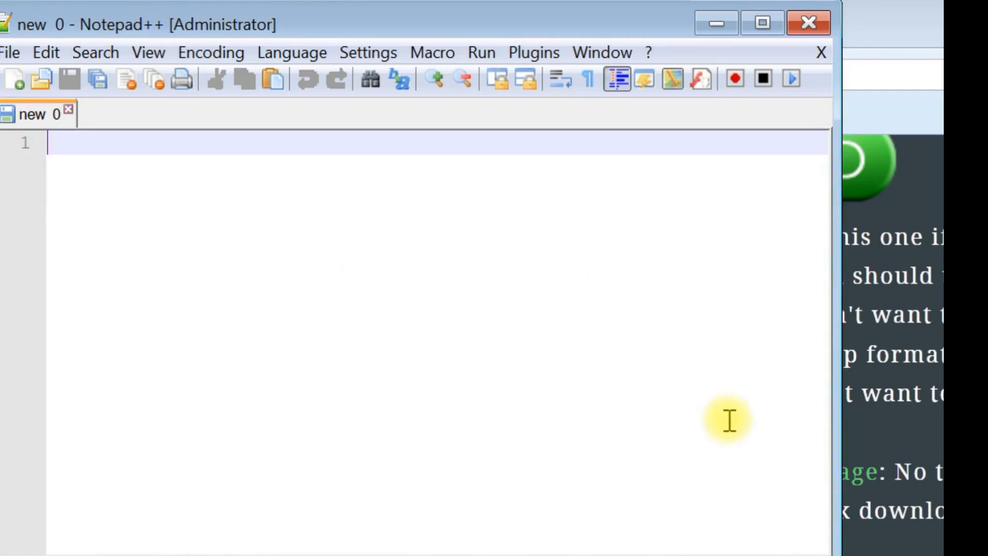
Step: In the Notepad++ preferences, override the default tab settings for ruby with a tab size of 2 and tabs replaced by spaces
{"action": "left_click_drag", "start_coordinate": [839, 555], "coordinate": [987, 555]}
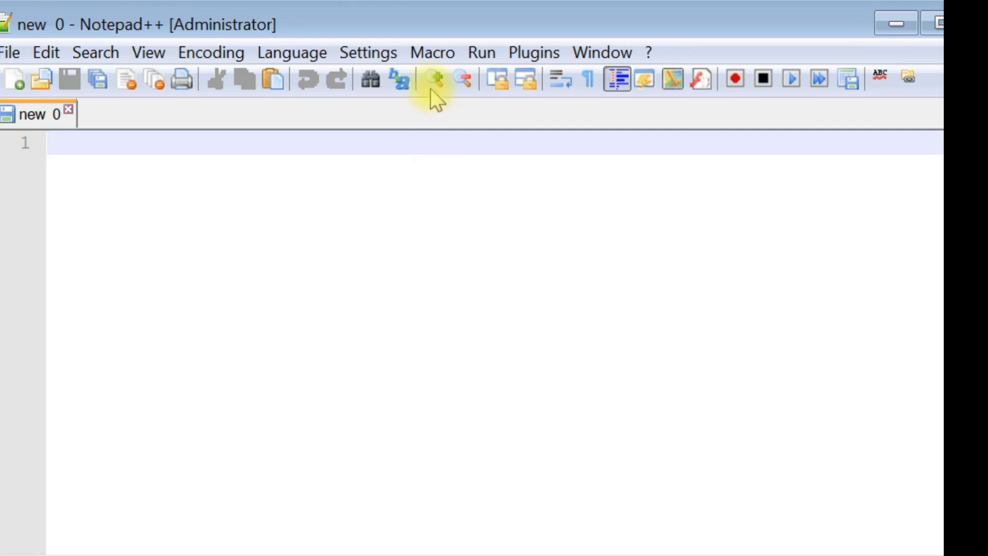
{"action": "left_click", "coordinate": [388, 61]}
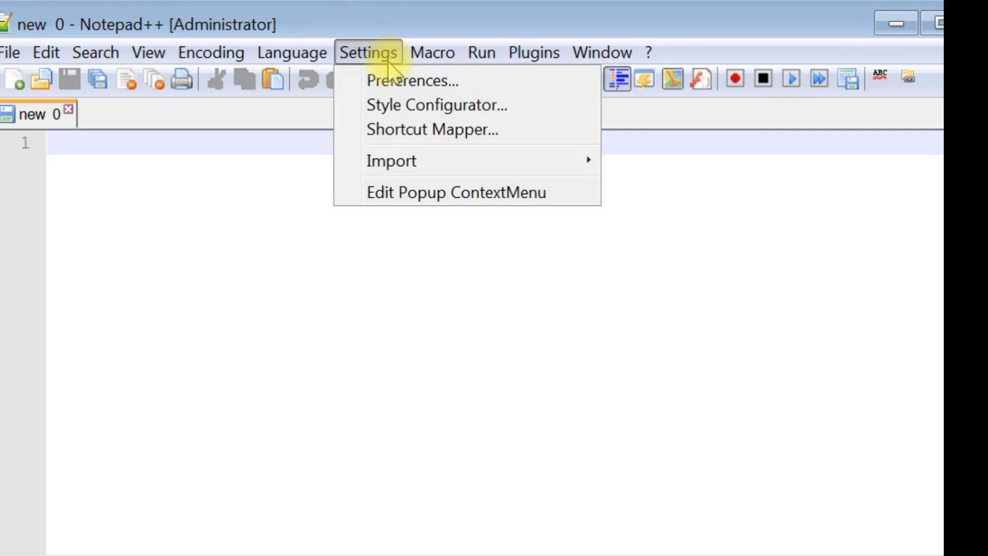
{"action": "left_click", "coordinate": [391, 81]}
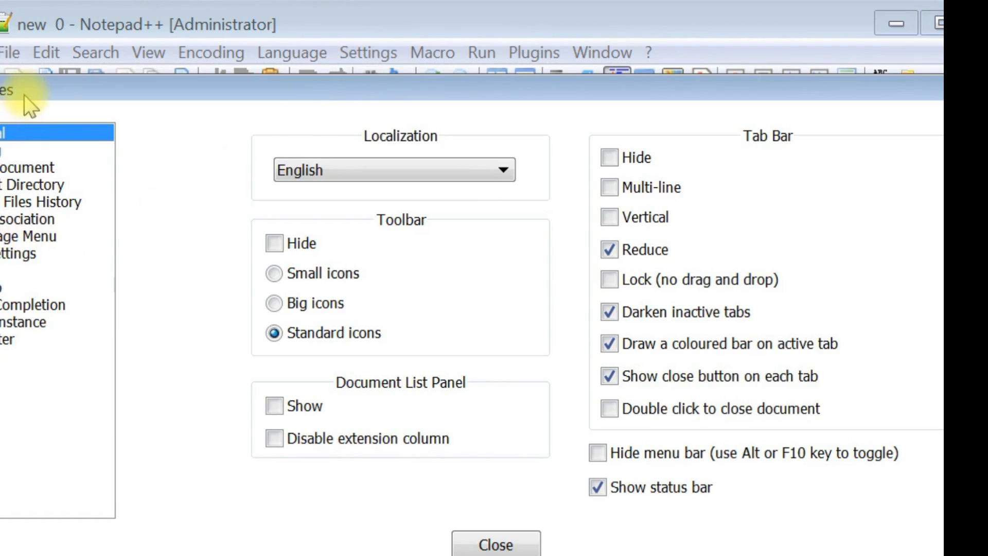
{"action": "left_click_drag", "start_coordinate": [24, 94], "coordinate": [112, 101]}
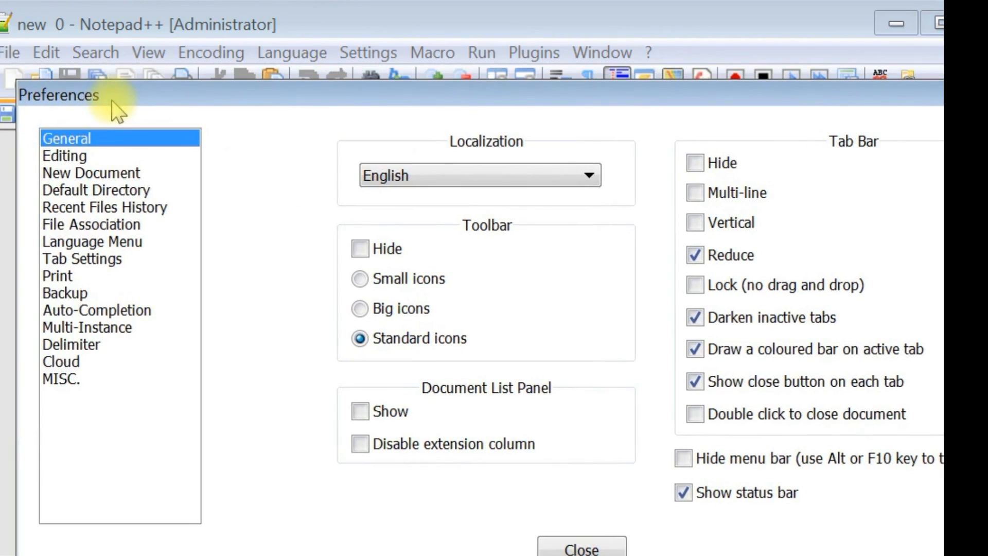
{"action": "left_click", "coordinate": [72, 260]}
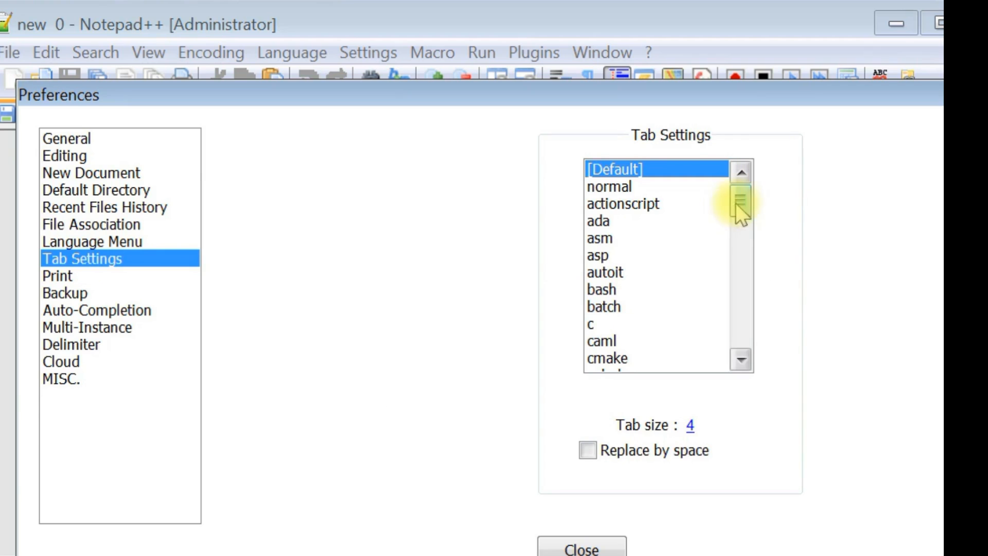
{"action": "left_click_drag", "start_coordinate": [742, 199], "coordinate": [725, 308]}
{"action": "left_click", "coordinate": [629, 290]}
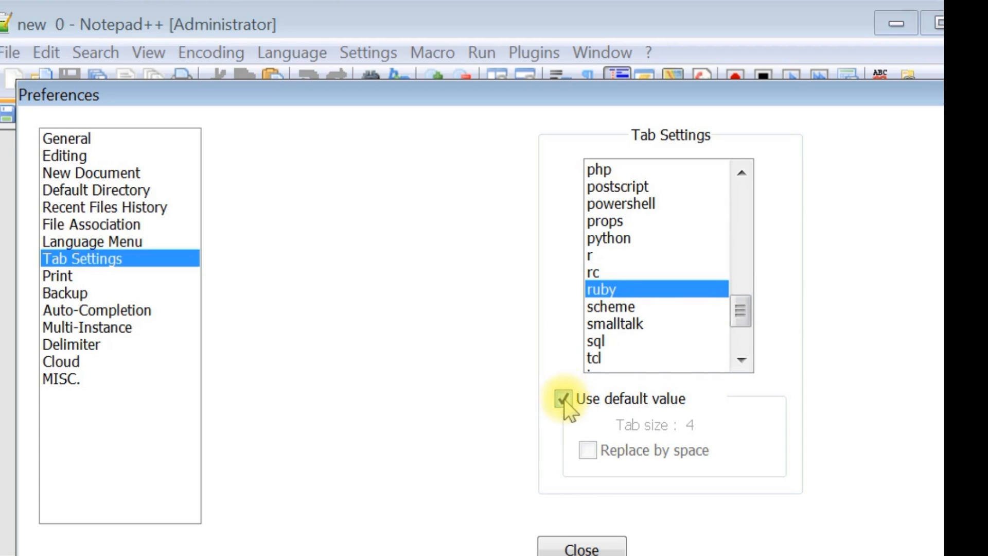
{"action": "left_click", "coordinate": [563, 399]}
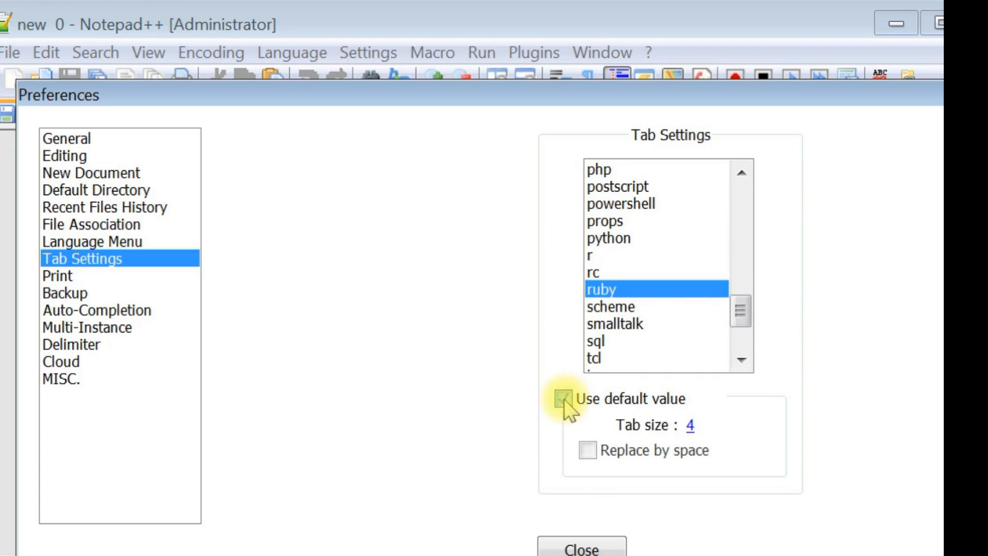
{"action": "left_click", "coordinate": [690, 426]}
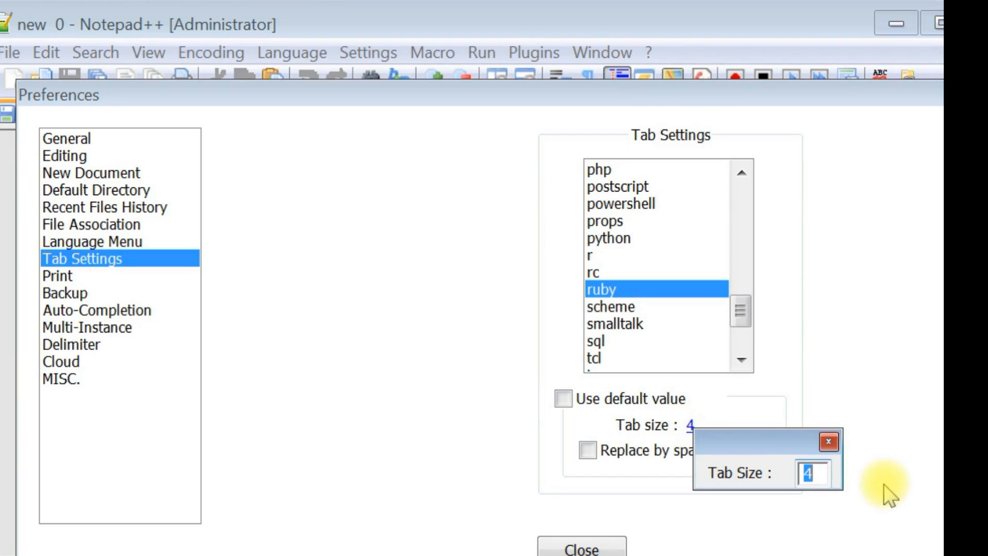
{"action": "type", "text": "2"}
{"action": "key", "text": "Return"}
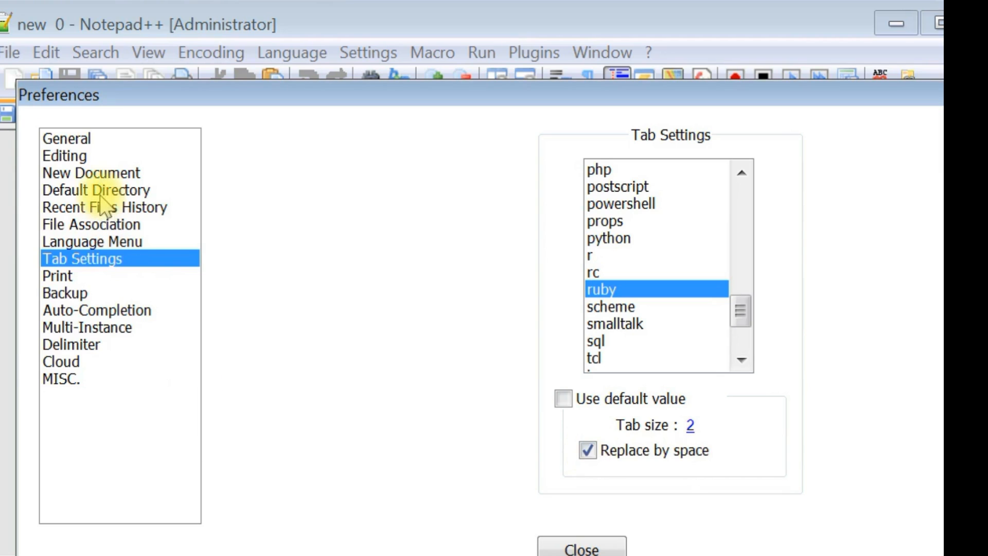
Step: Set the default language for new documents and close the preferences
{"action": "left_click", "coordinate": [103, 177]}
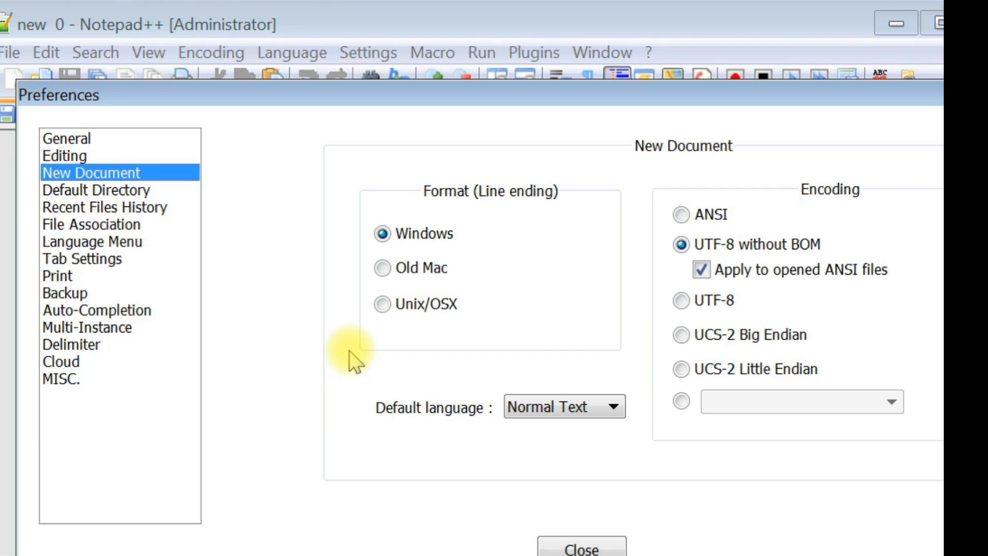
{"action": "left_click", "coordinate": [526, 409]}
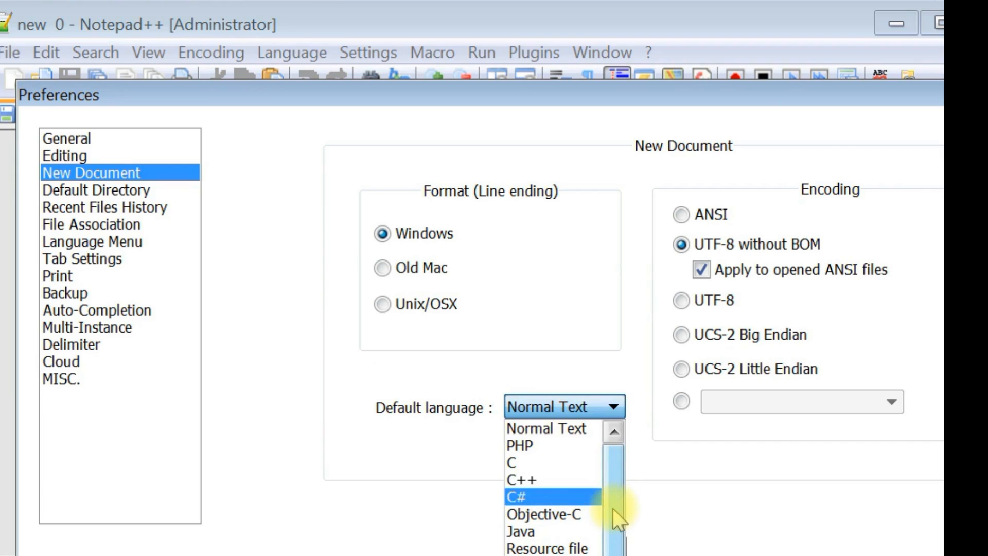
{"action": "left_click_drag", "start_coordinate": [612, 513], "coordinate": [613, 555]}
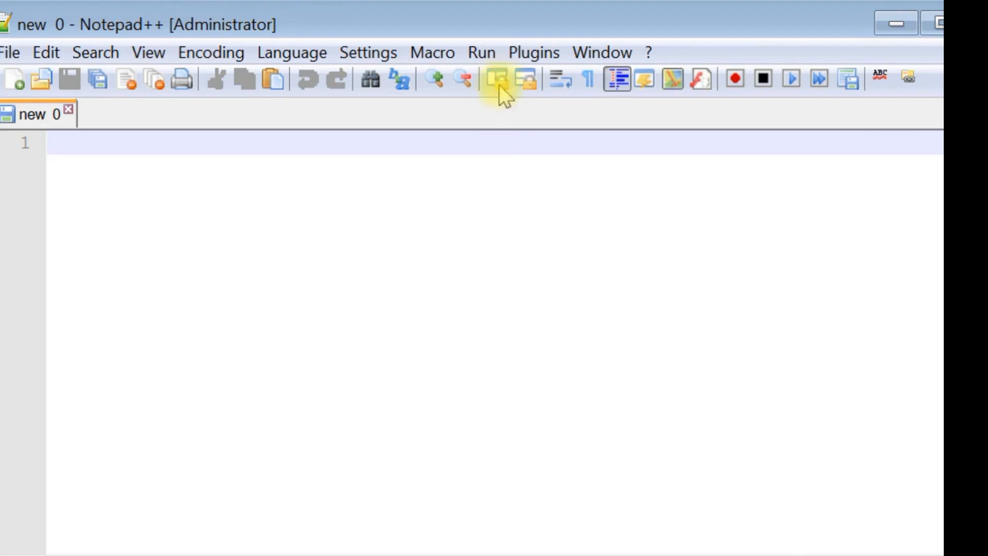
Step: Open the Run dialog for defining an external program to run
{"action": "left_click", "coordinate": [498, 58]}
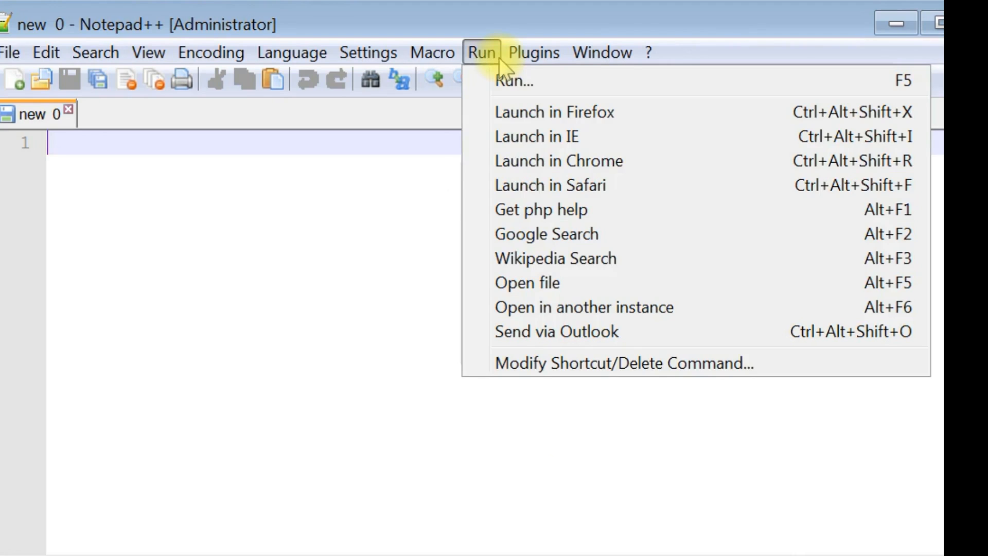
{"action": "left_click", "coordinate": [511, 83]}
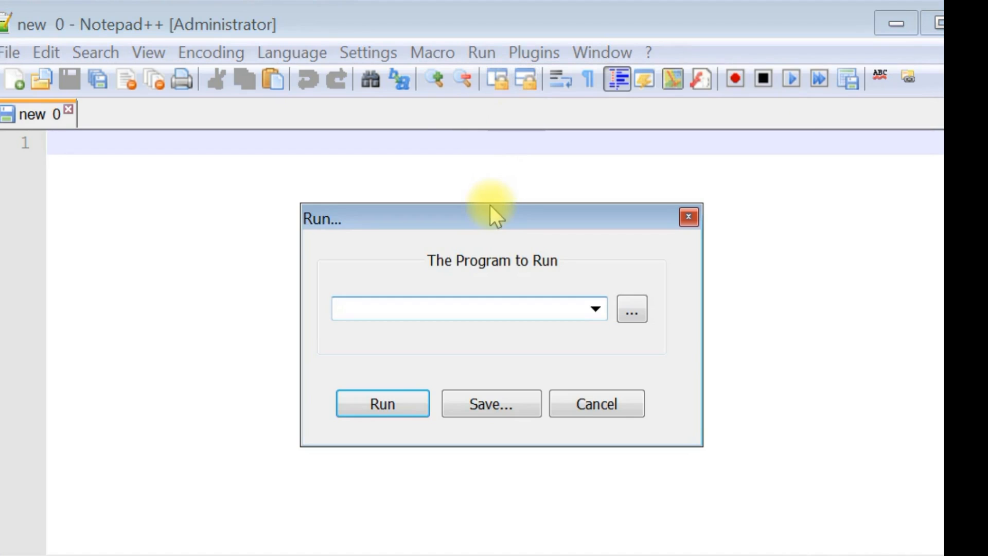
{"action": "left_click_drag", "start_coordinate": [485, 211], "coordinate": [764, 359]}
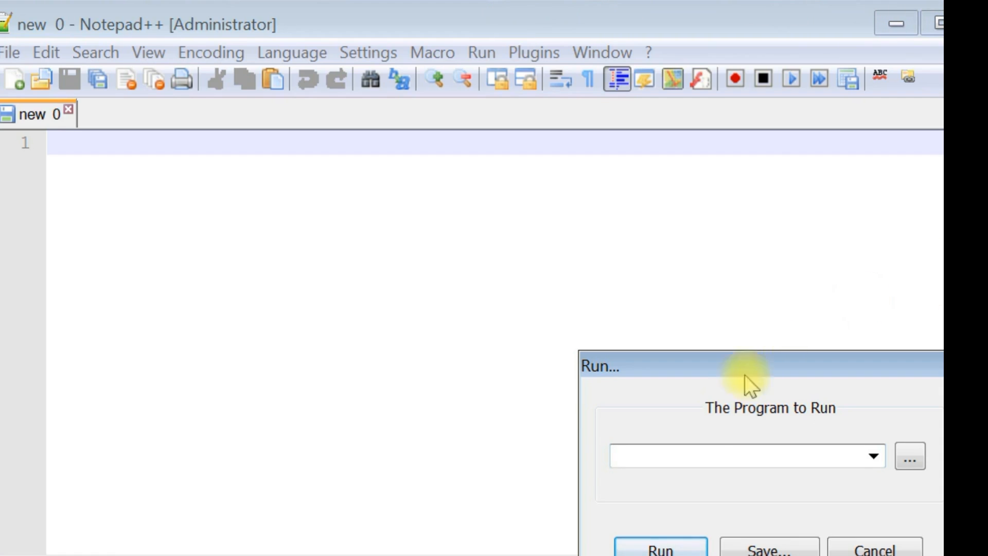
{"action": "left_click", "coordinate": [910, 455]}
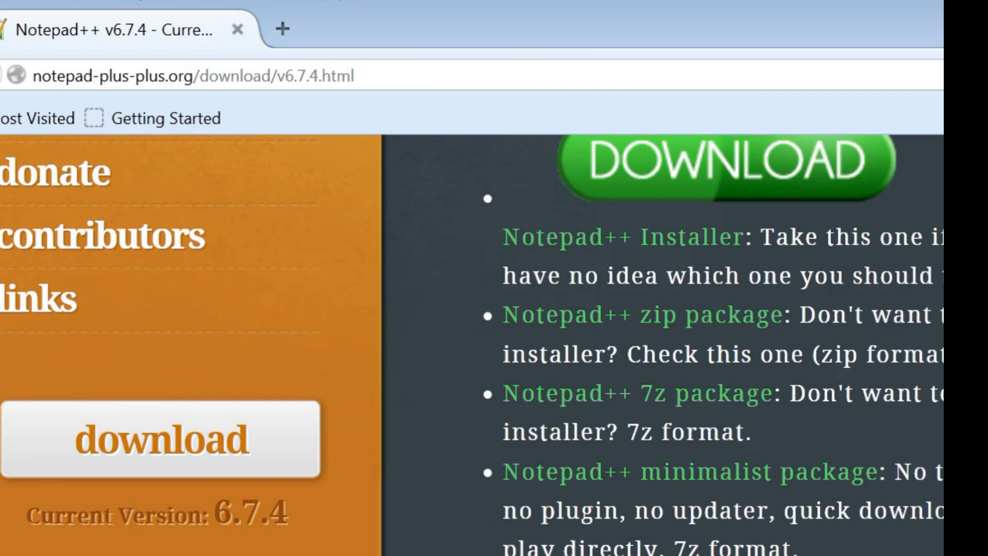
Step: Switch to the web browser and load the techstorms.net home page
{"action": "left_click", "coordinate": [511, 77]}
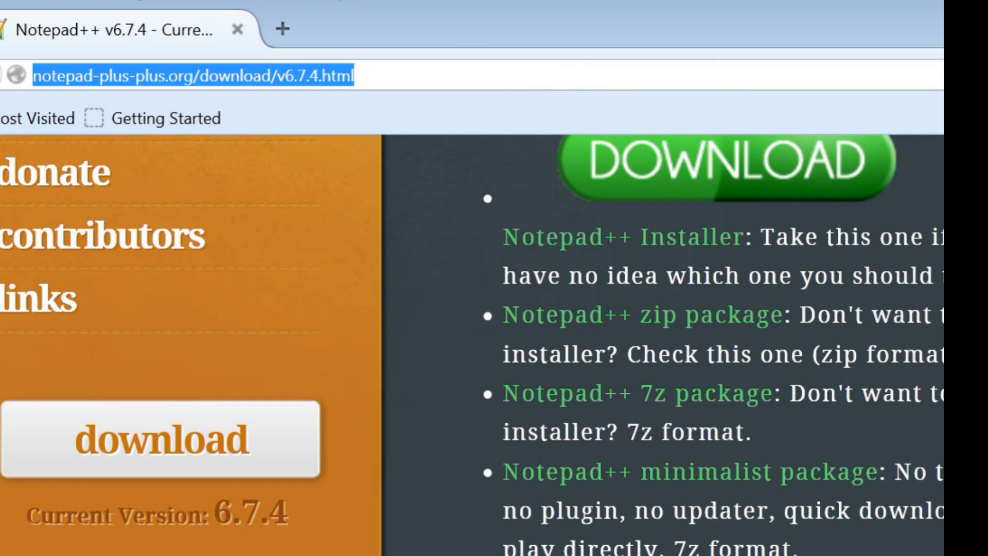
{"action": "type", "text": "techst"}
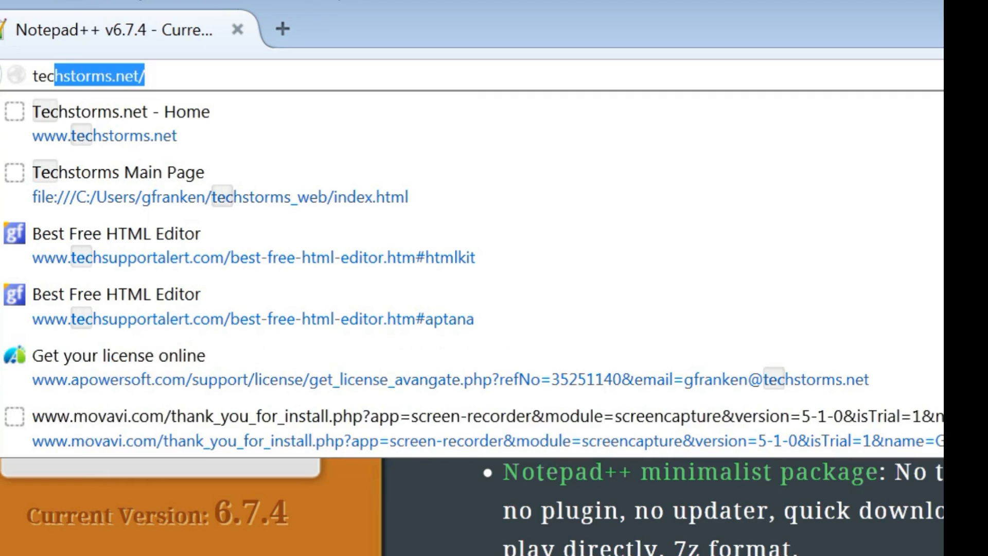
{"action": "type", "text": "or"}
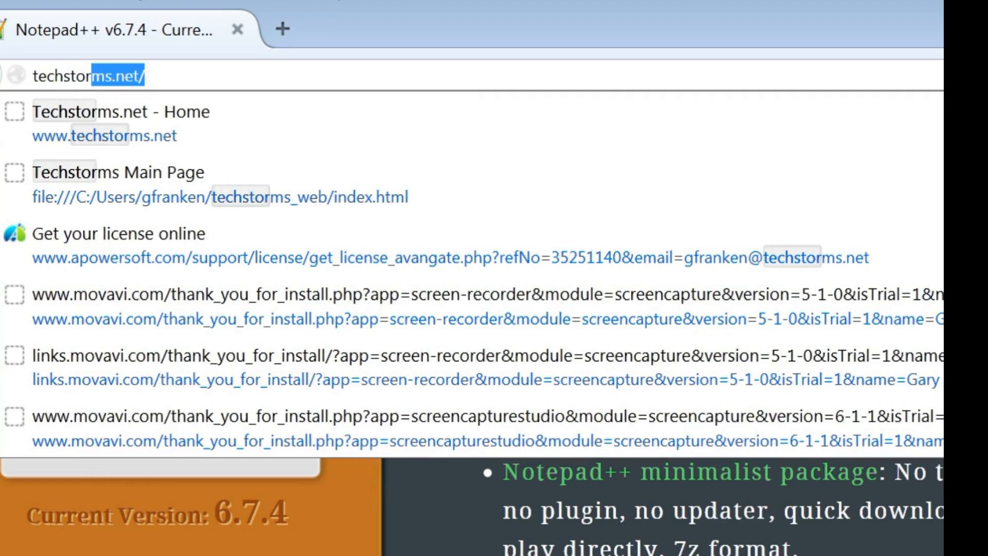
{"action": "type", "text": "ms"}
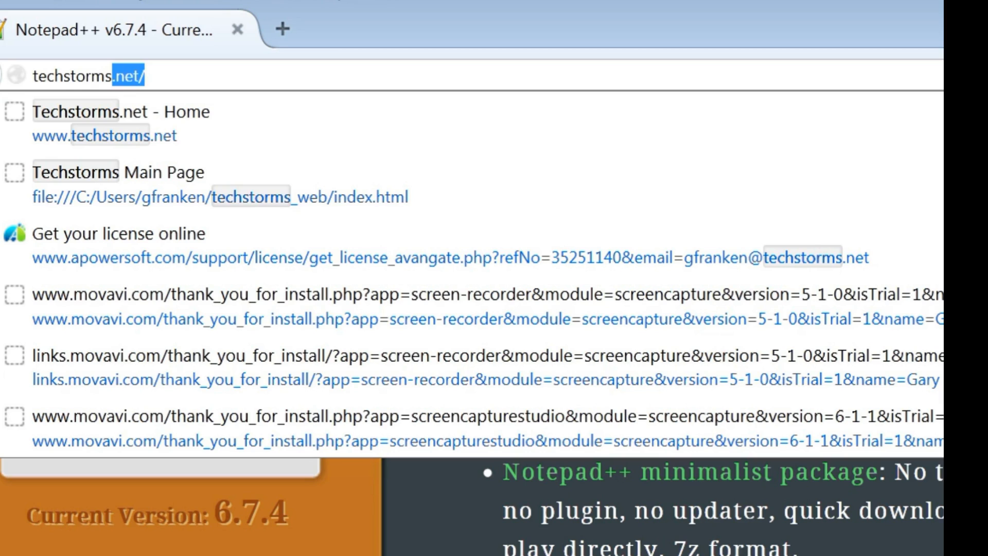
{"action": "type", "text": ".ne"}
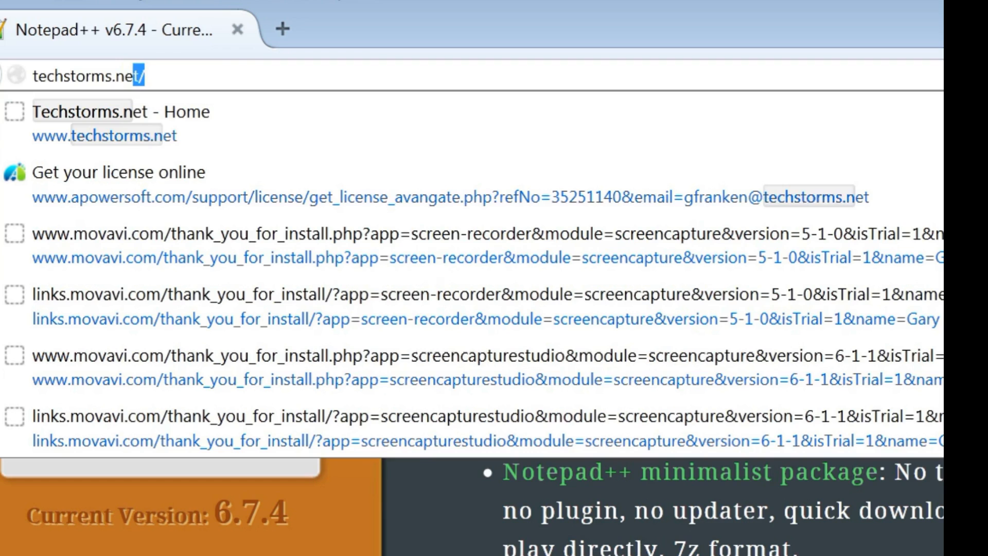
{"action": "type", "text": "t"}
{"action": "key", "text": "Return"}
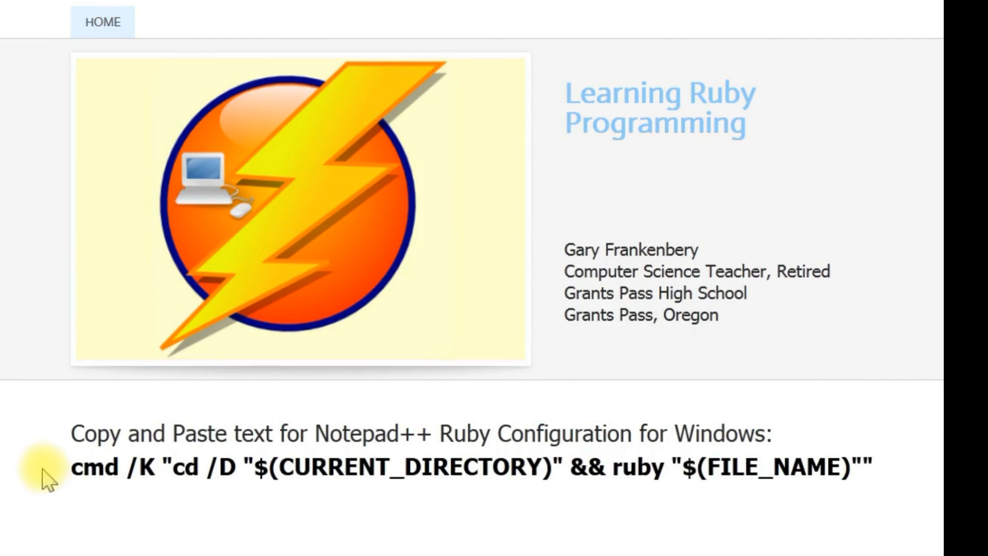
Step: Copy the whole Notepad++ Ruby configuration command for Windows from the web page
{"action": "left_click", "coordinate": [73, 467]}
{"action": "left_click_drag", "start_coordinate": [73, 468], "coordinate": [850, 484]}
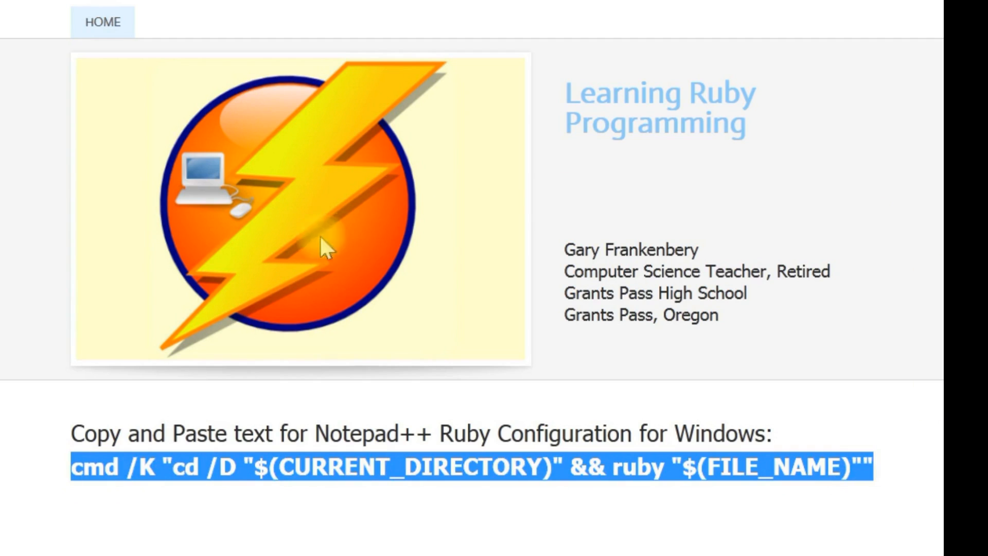
{"action": "right_click", "coordinate": [398, 469]}
{"action": "left_click", "coordinate": [435, 483]}
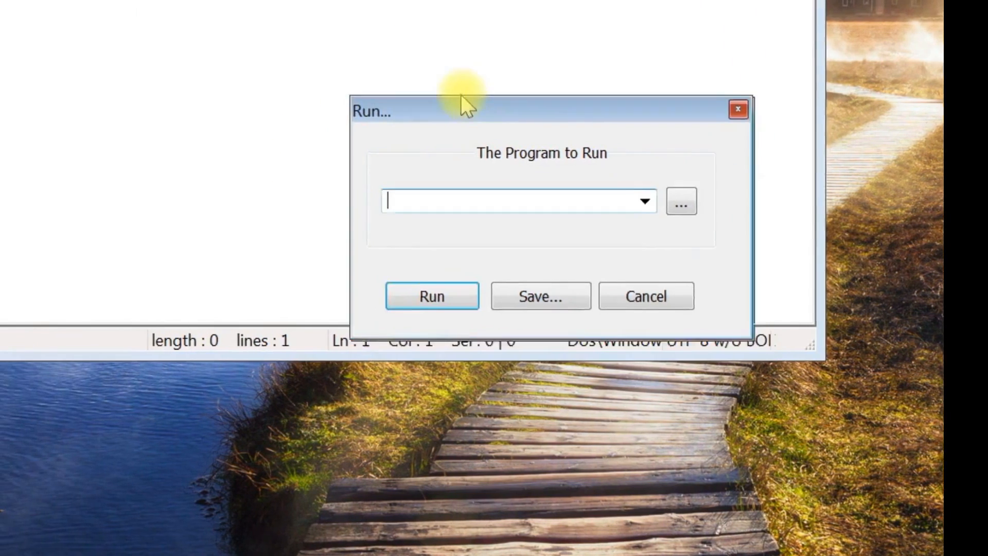
Step: Back in Notepad++, paste cmd /K "cd /D "$(CURRENT_DIRECTORY)" && ruby "$(FILE_NAME)"" as the program to run
{"action": "left_click_drag", "start_coordinate": [461, 94], "coordinate": [258, 0]}
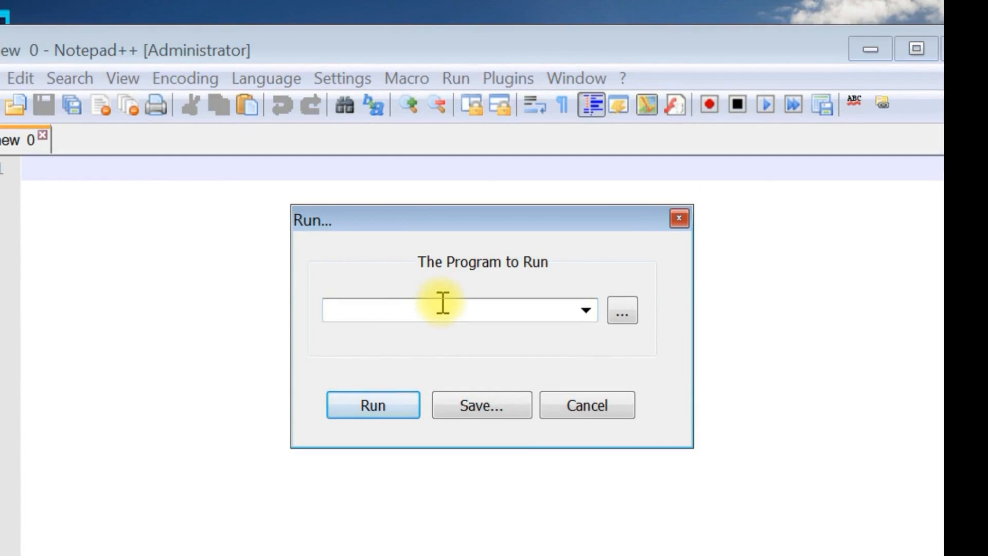
{"action": "left_click", "coordinate": [437, 306]}
{"action": "right_click", "coordinate": [435, 308]}
{"action": "left_click", "coordinate": [497, 401]}
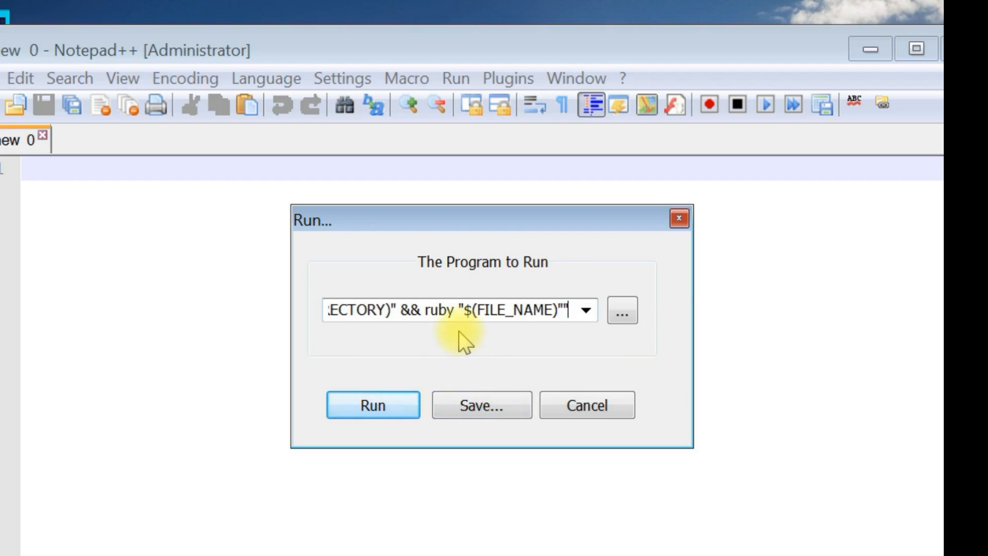
Step: Start saving the run command as a shortcut and name it "Execute Ruby Programs"
{"action": "left_click", "coordinate": [477, 403]}
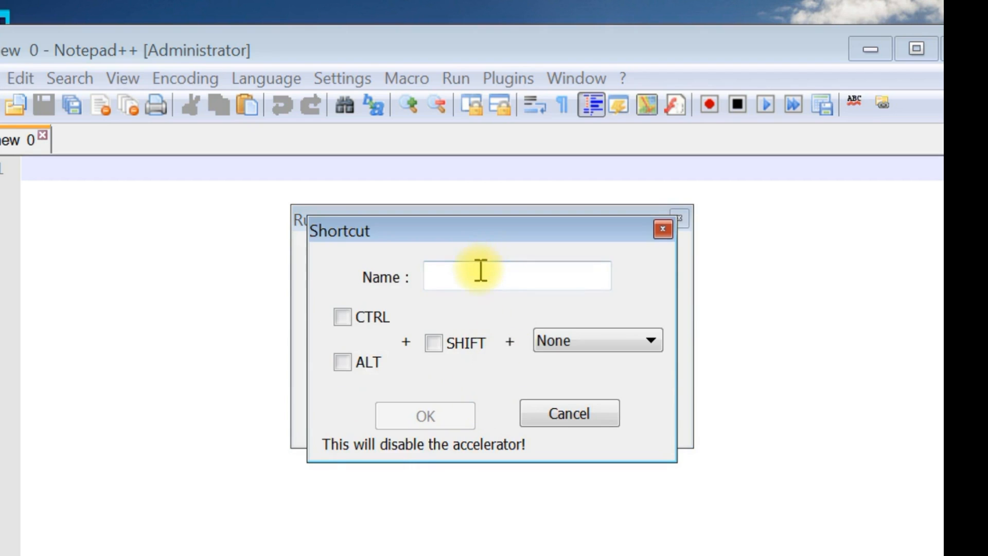
{"action": "left_click", "coordinate": [481, 269]}
{"action": "type", "text": "E"}
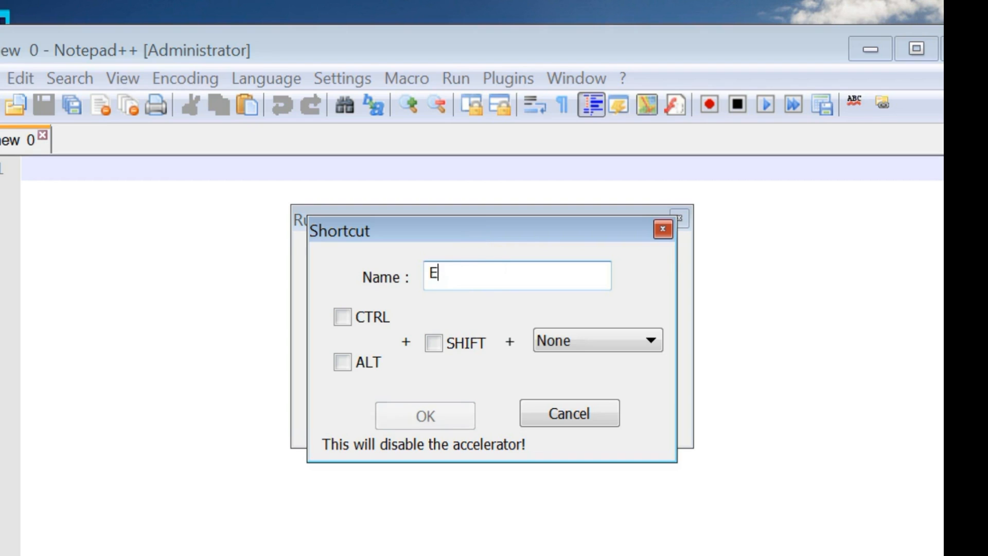
{"action": "type", "text": "xecu"}
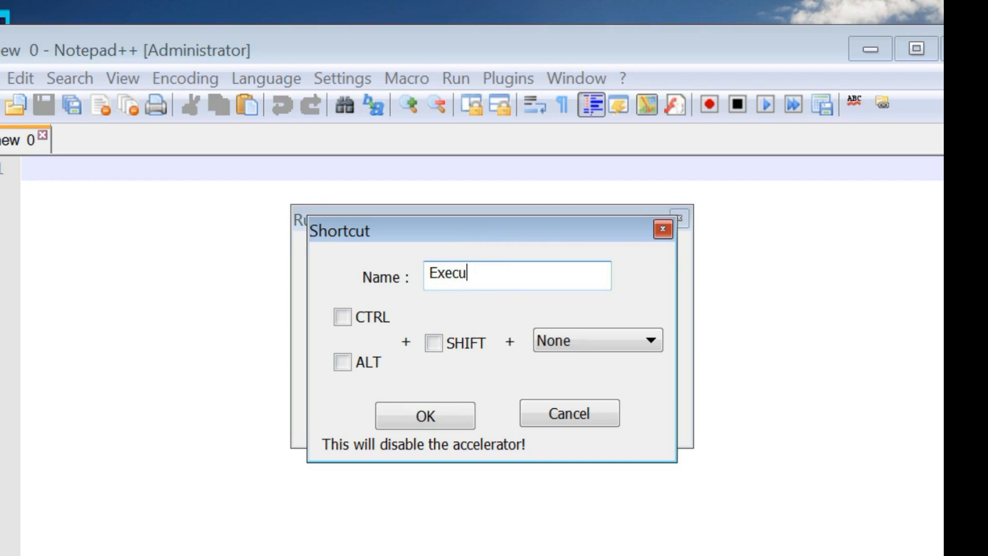
{"action": "type", "text": "te Ruby Programs"}
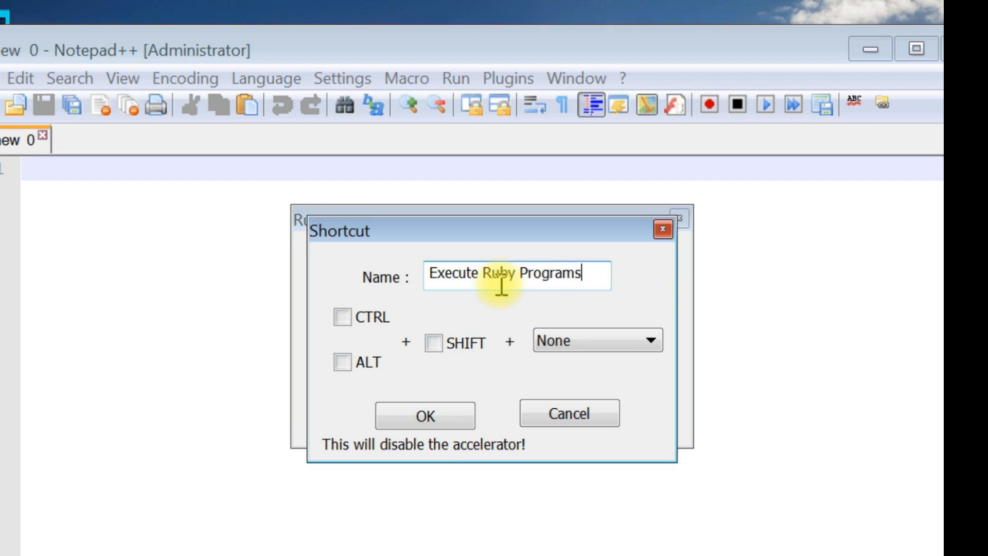
Step: Assign F6 without modifiers as the shortcut's key, confirm it, and close the Run dialog
{"action": "left_click", "coordinate": [619, 342]}
{"action": "scroll", "coordinate": [658, 466], "scroll_direction": "down", "scroll_amount": 15}
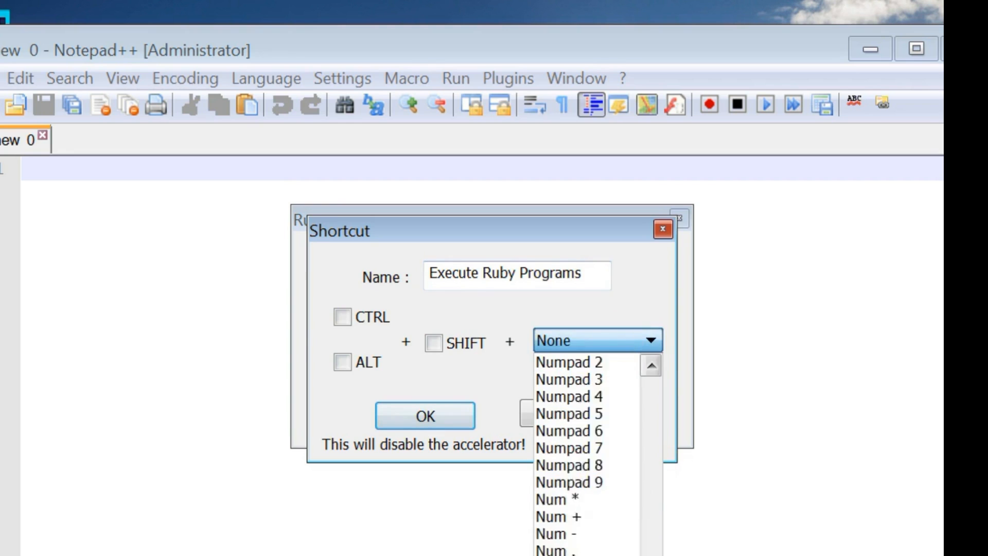
{"action": "scroll", "coordinate": [587, 453], "scroll_direction": "down", "scroll_amount": 2}
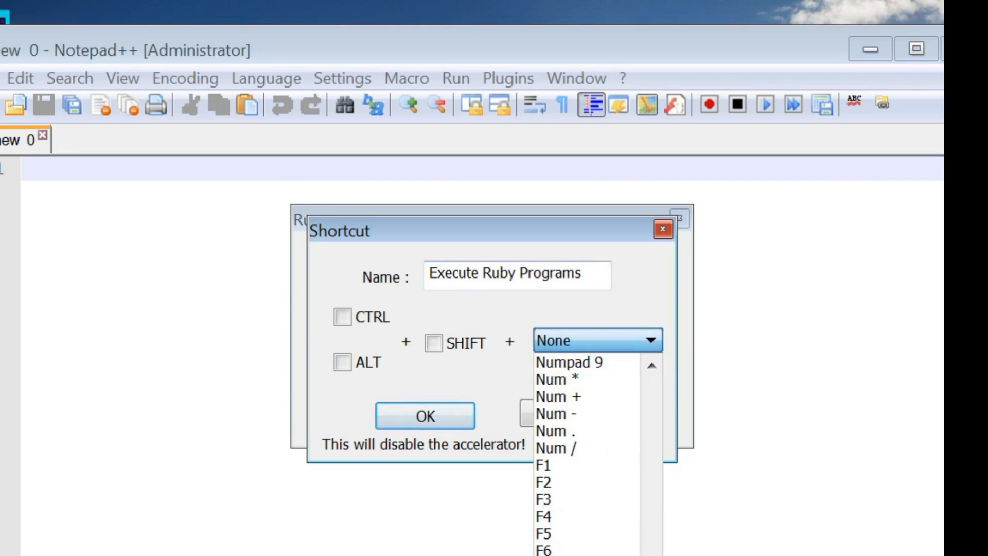
{"action": "left_click", "coordinate": [560, 548]}
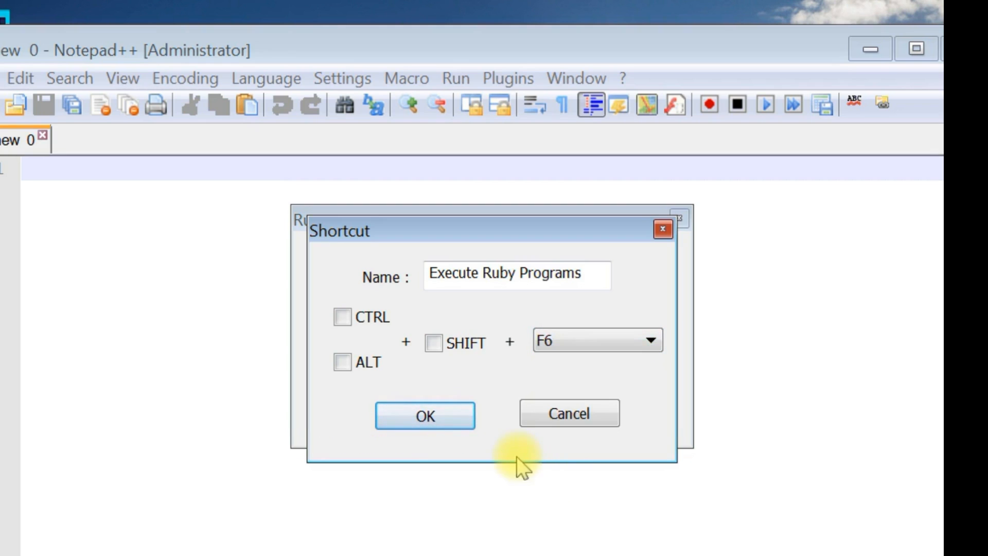
{"action": "left_click", "coordinate": [456, 418]}
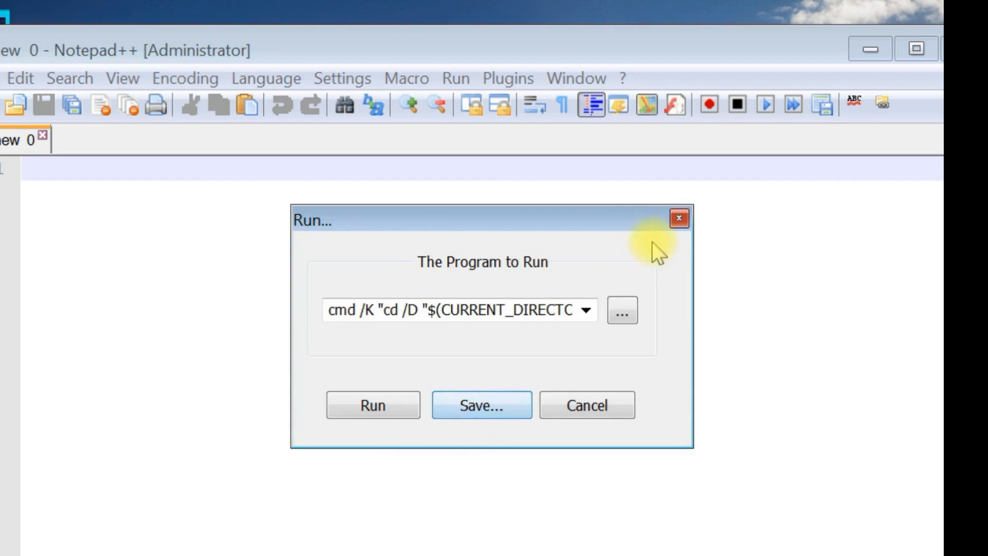
{"action": "left_click", "coordinate": [679, 219]}
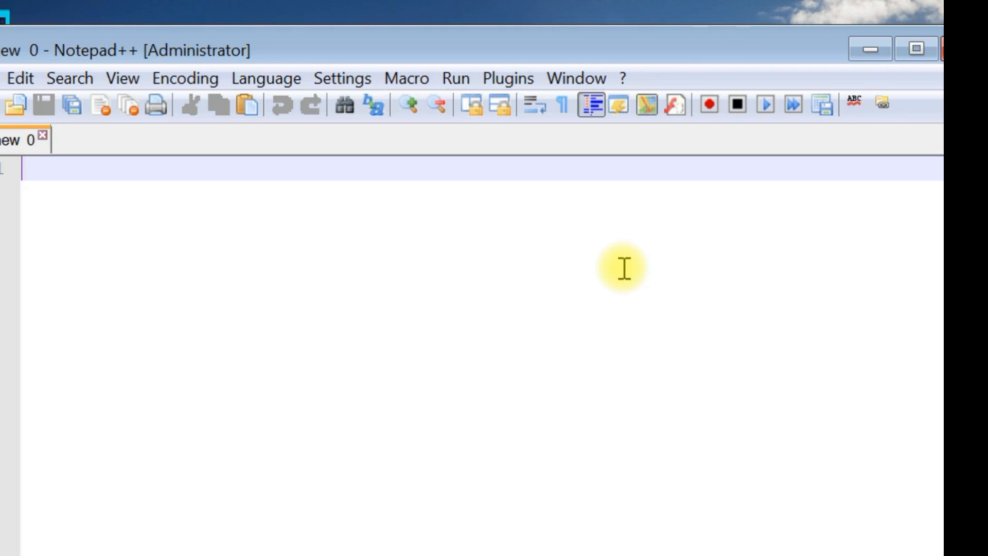
Step: Enter the sample text "sewsfjij" on the first line of the empty document
{"action": "scroll", "coordinate": [624, 268], "scroll_direction": "up", "scroll_amount": 7}
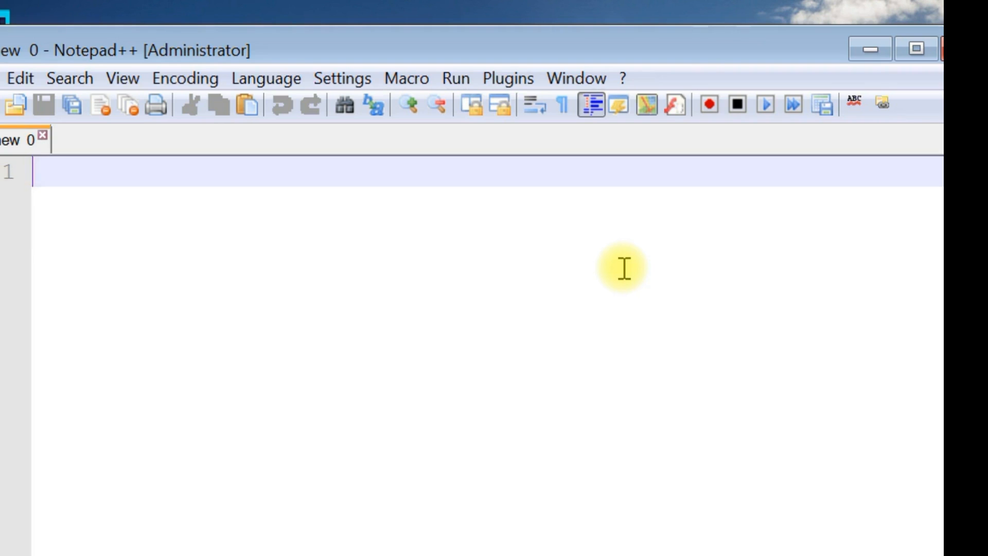
{"action": "scroll", "coordinate": [623, 268], "scroll_direction": "up", "scroll_amount": 2}
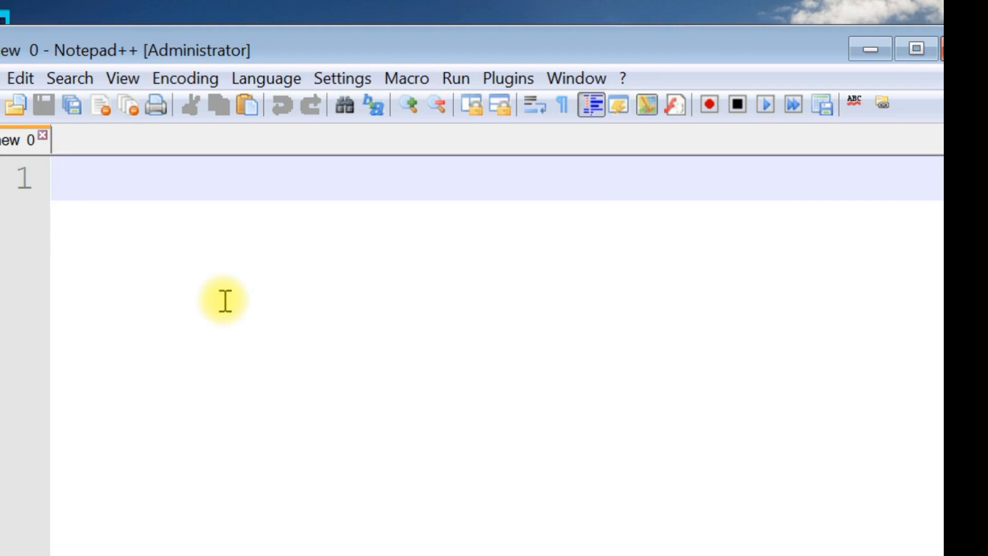
{"action": "type", "text": "sewsfjij"}
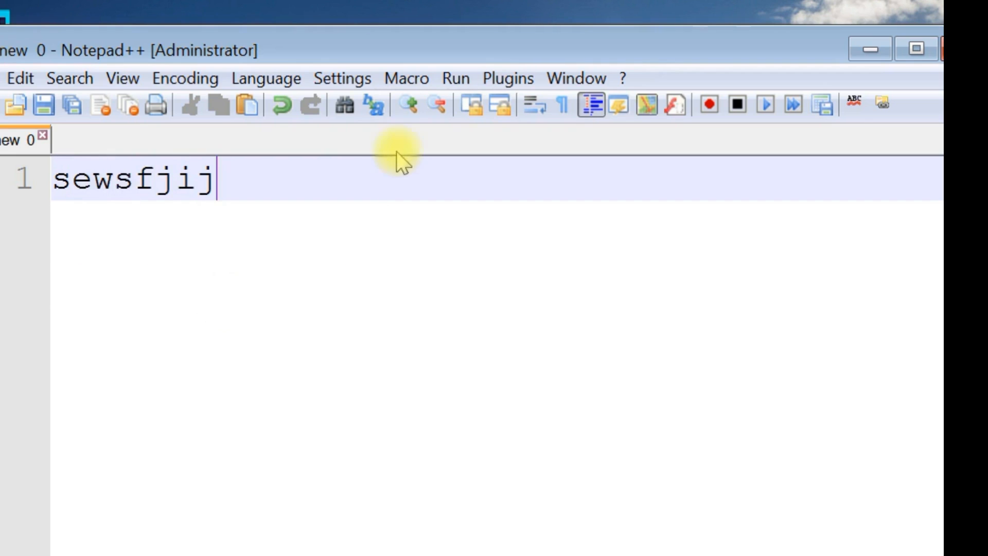
Step: In the Style Configurator's global override, enable global font and global font size, choose Liberation Mono as the font, and save the style changes
{"action": "left_click", "coordinate": [354, 79]}
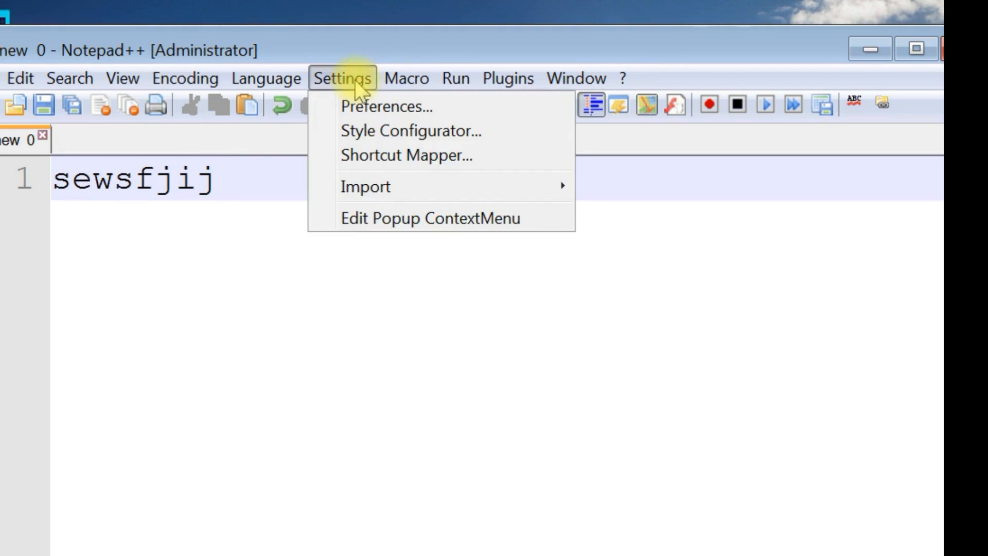
{"action": "left_click", "coordinate": [359, 133]}
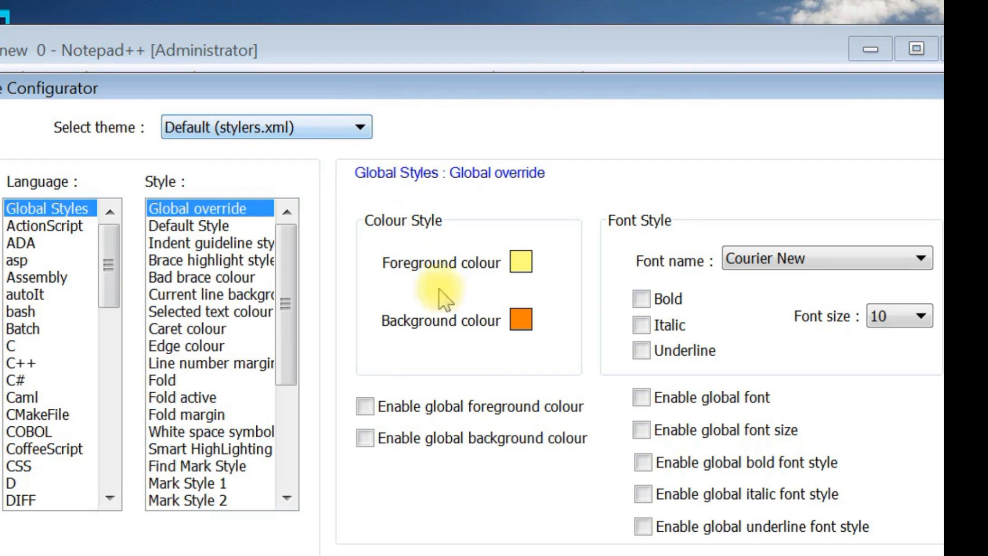
{"action": "left_click", "coordinate": [641, 397]}
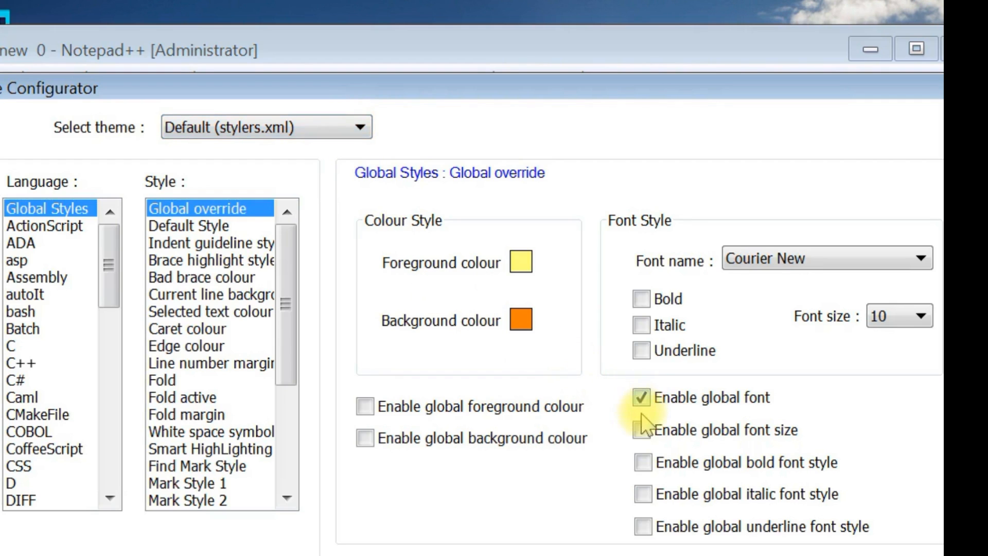
{"action": "left_click", "coordinate": [640, 430]}
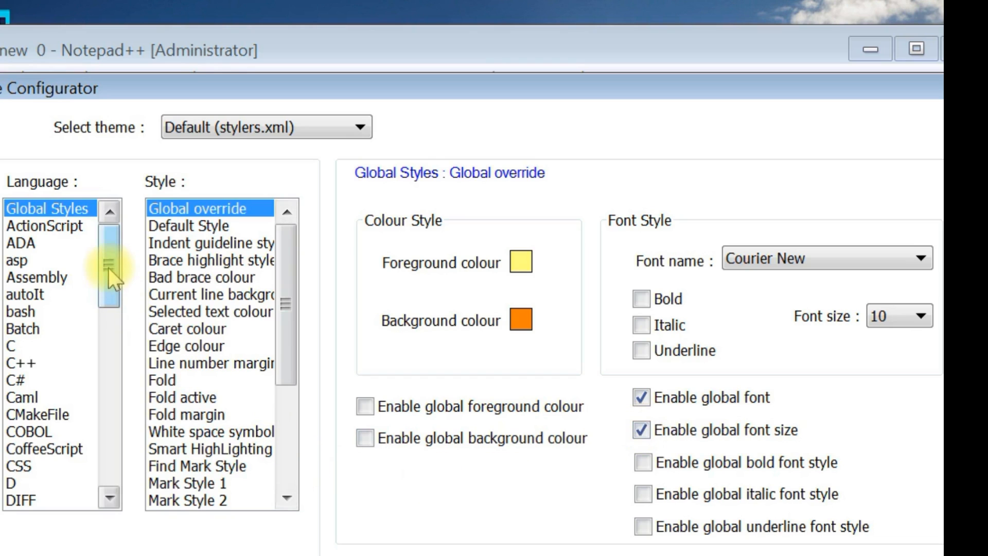
{"action": "left_click", "coordinate": [747, 260]}
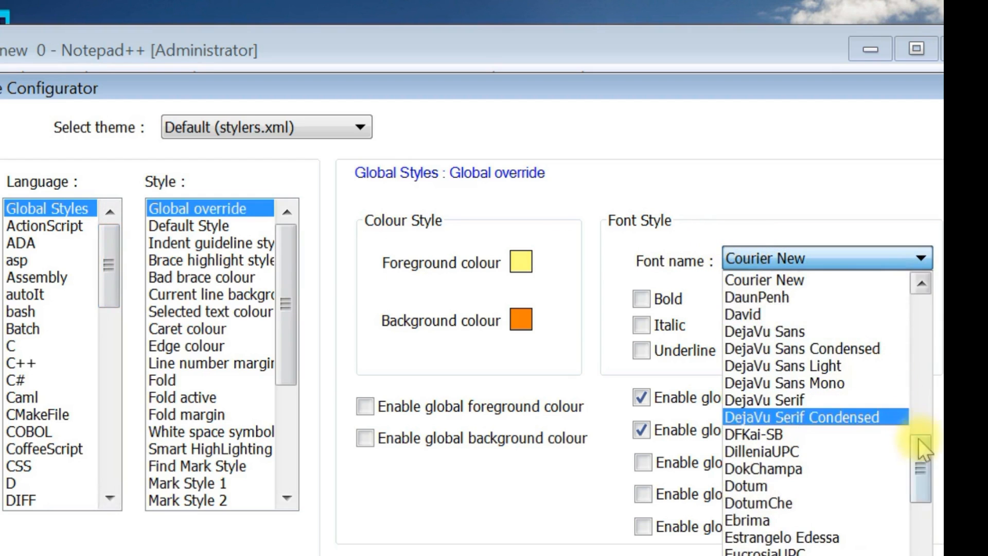
{"action": "left_click_drag", "start_coordinate": [920, 443], "coordinate": [924, 543]}
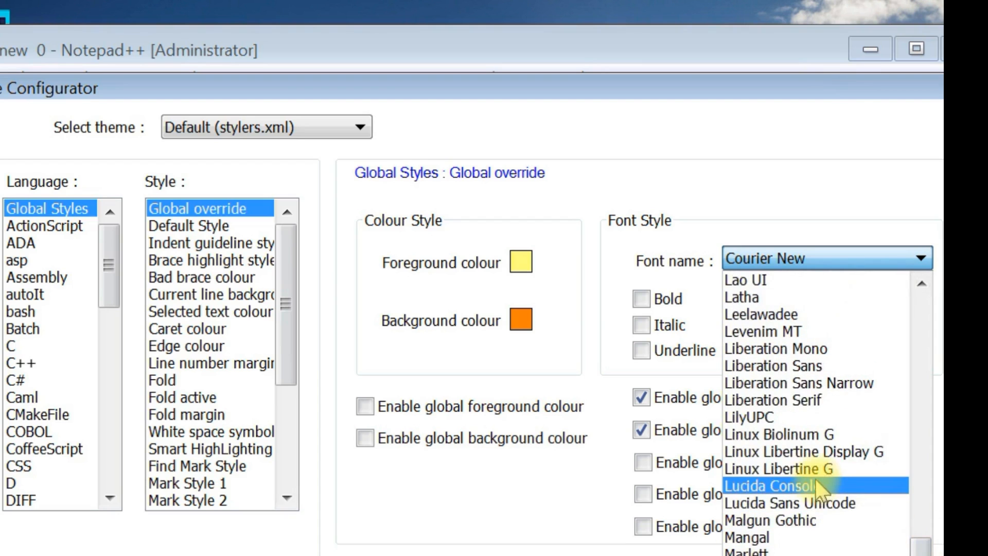
{"action": "left_click", "coordinate": [793, 350]}
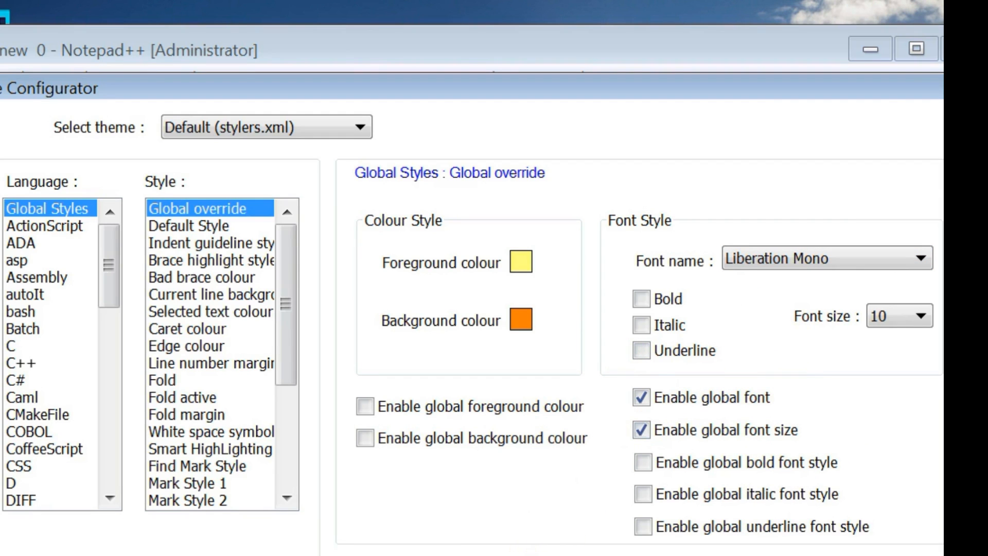
{"action": "left_click", "coordinate": [448, 554]}
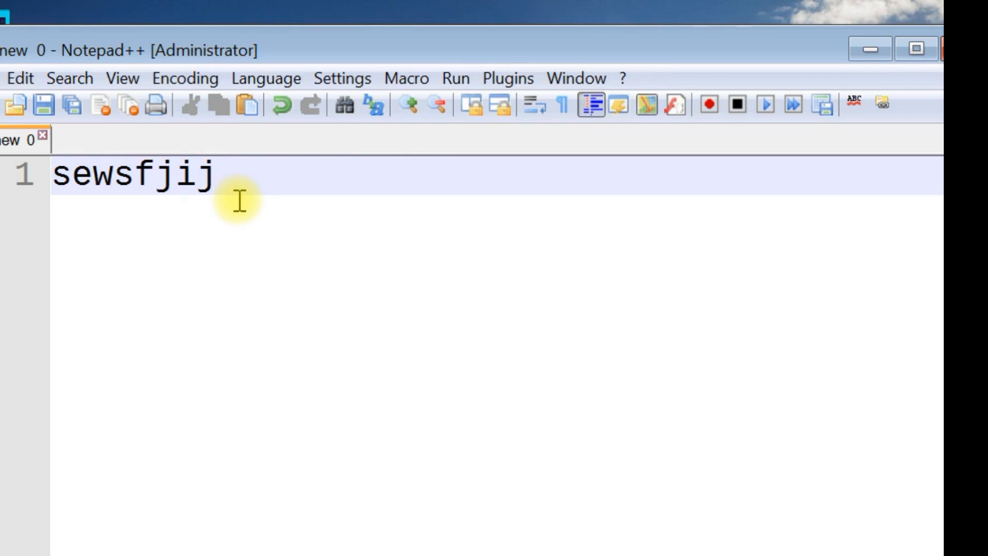
Step: Replace the sample text with the Ruby line puts "Hello, World!"
{"action": "key", "text": "ctrl+a"}
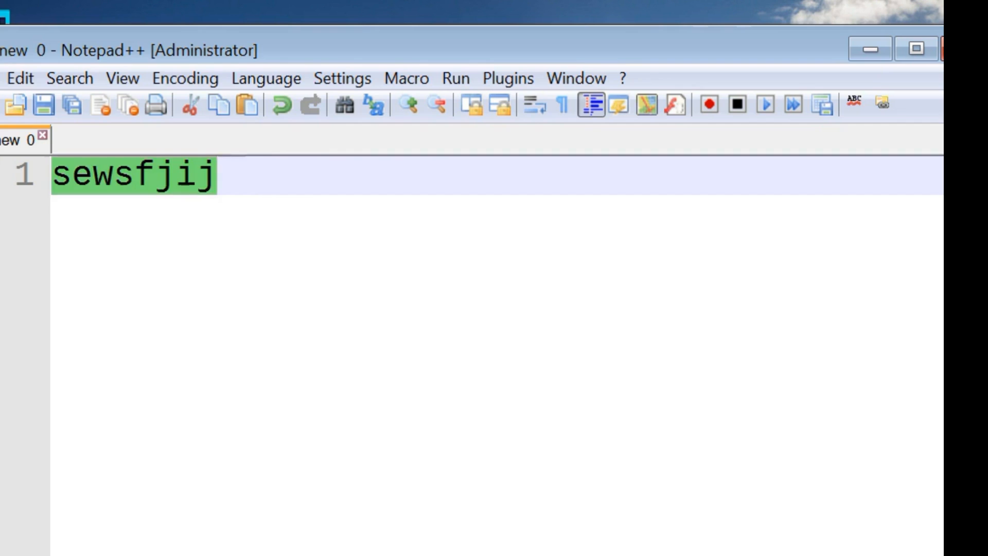
{"action": "key", "text": "Delete"}
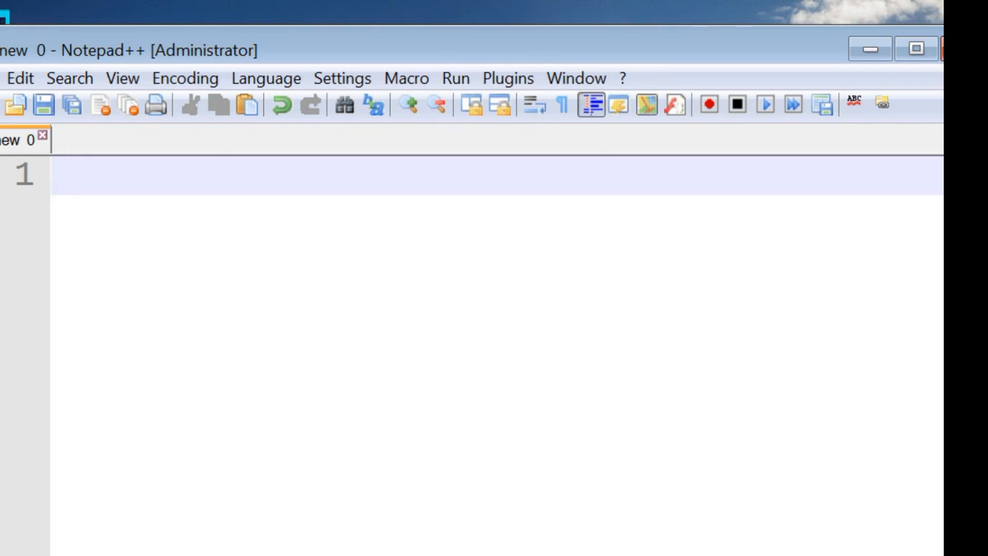
{"action": "type", "text": "puts"}
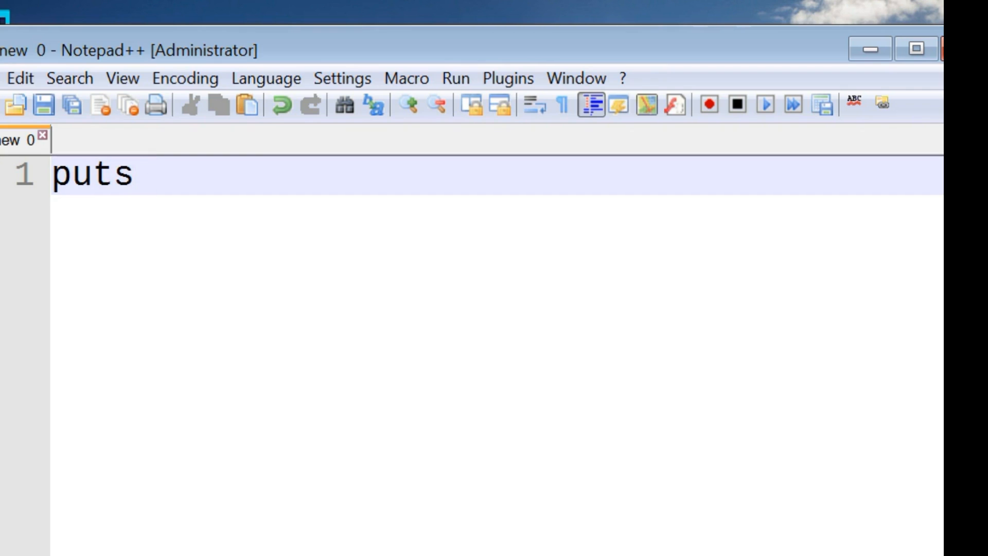
{"action": "type", "text": " \"Hell"}
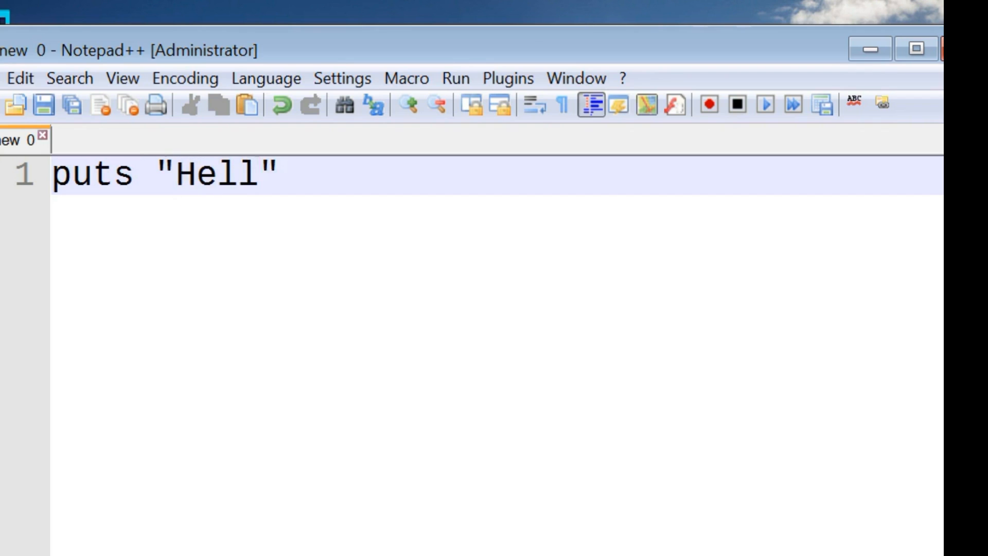
{"action": "type", "text": "o, "}
{"action": "type", "text": "World"}
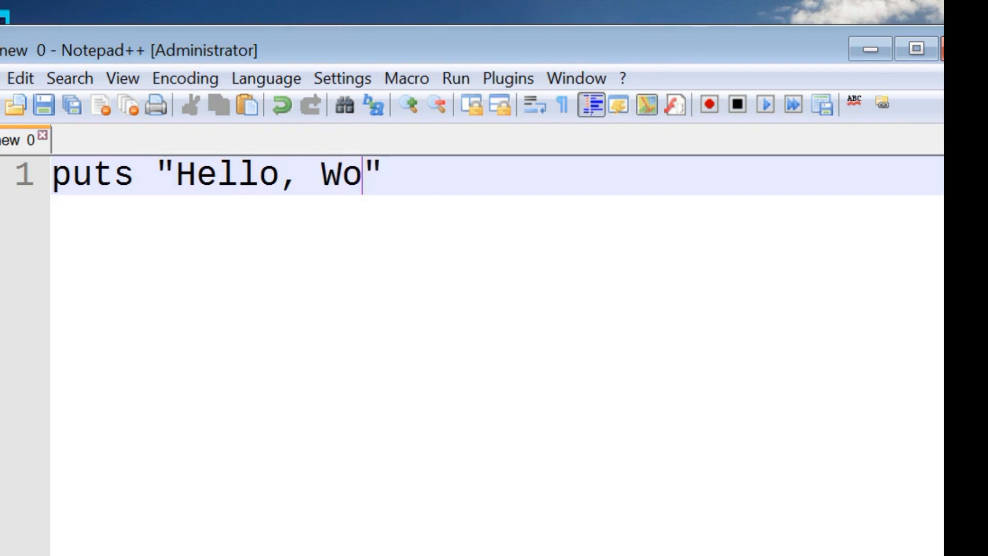
{"action": "type", "text": "!"}
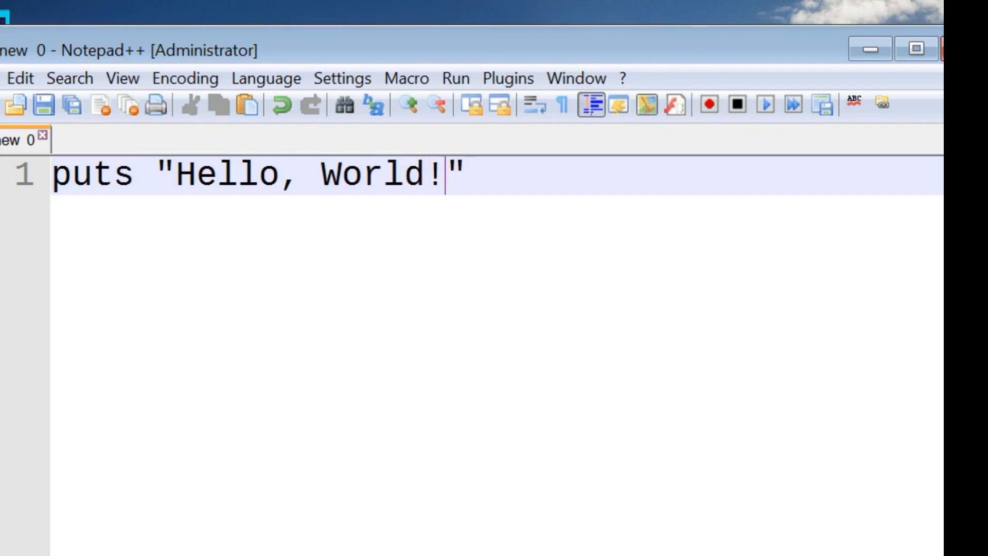
{"action": "key", "text": "Right"}
Step: Add a second line with a puts statement that outputs "My name is" followed by the author's first name
{"action": "key", "text": "Return"}
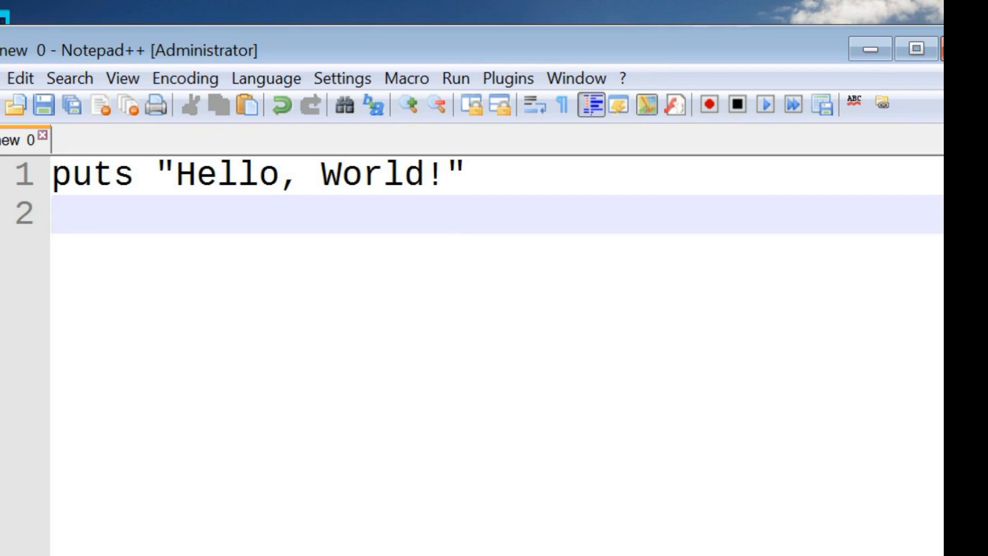
{"action": "type", "text": "pu"}
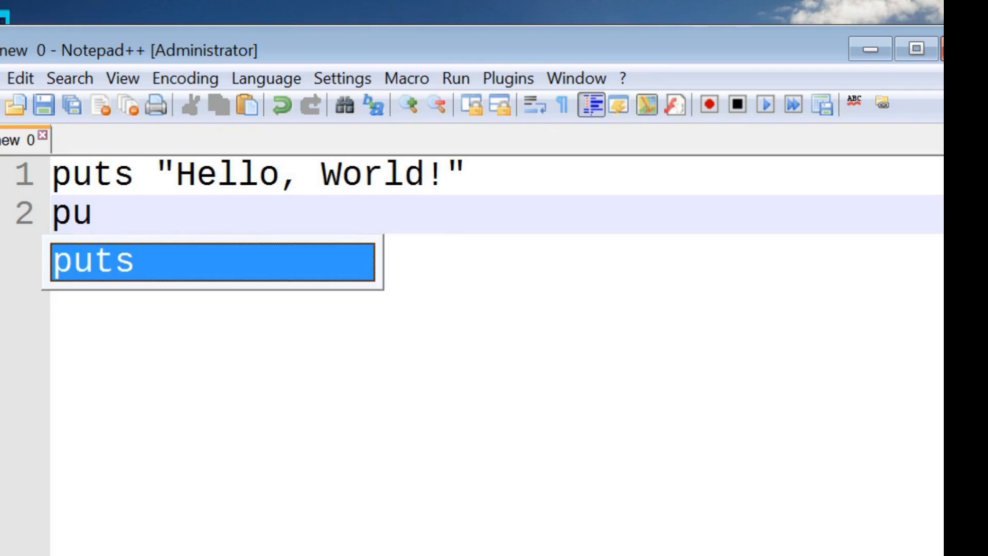
{"action": "type", "text": "ts \""}
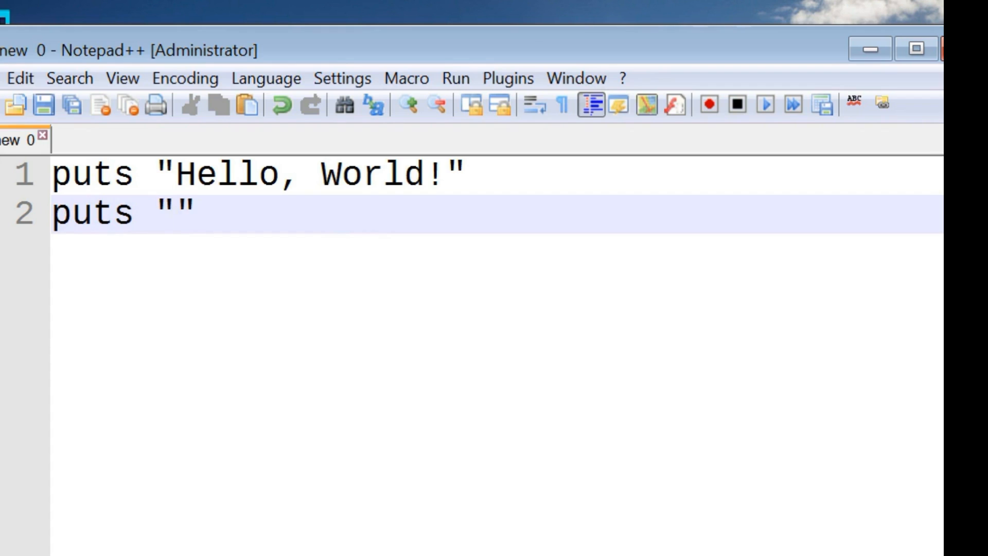
{"action": "type", "text": "My name "}
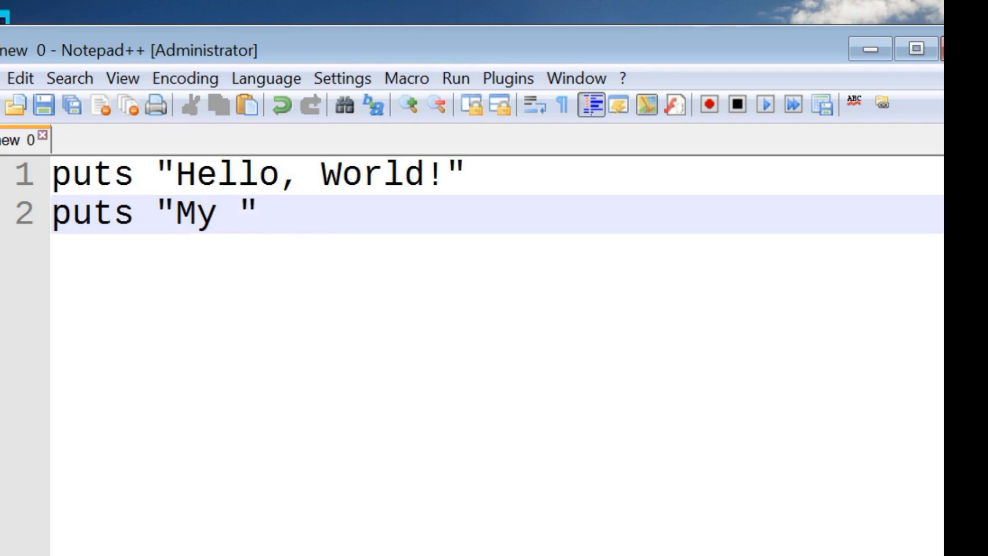
{"action": "type", "text": "is "}
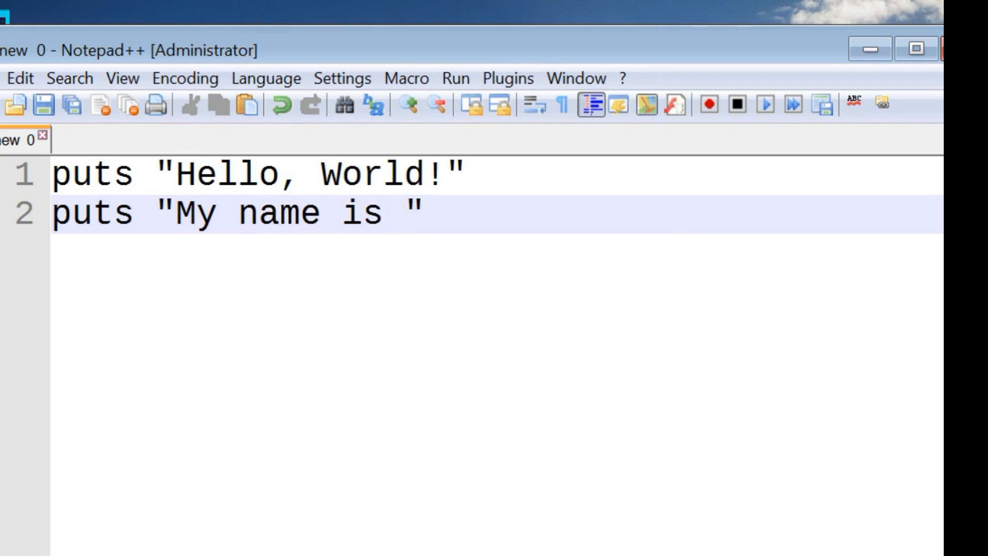
{"action": "type", "text": "Gary"}
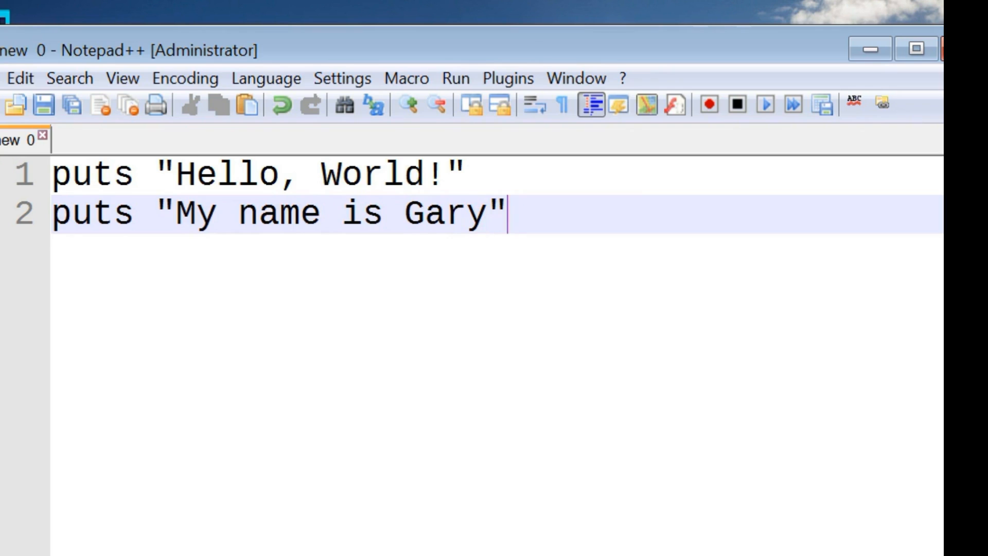
Step: Start saving the document under a new name and go to the learningruby folder inside the user's home folder on drive C
{"action": "left_click", "coordinate": [1, 80]}
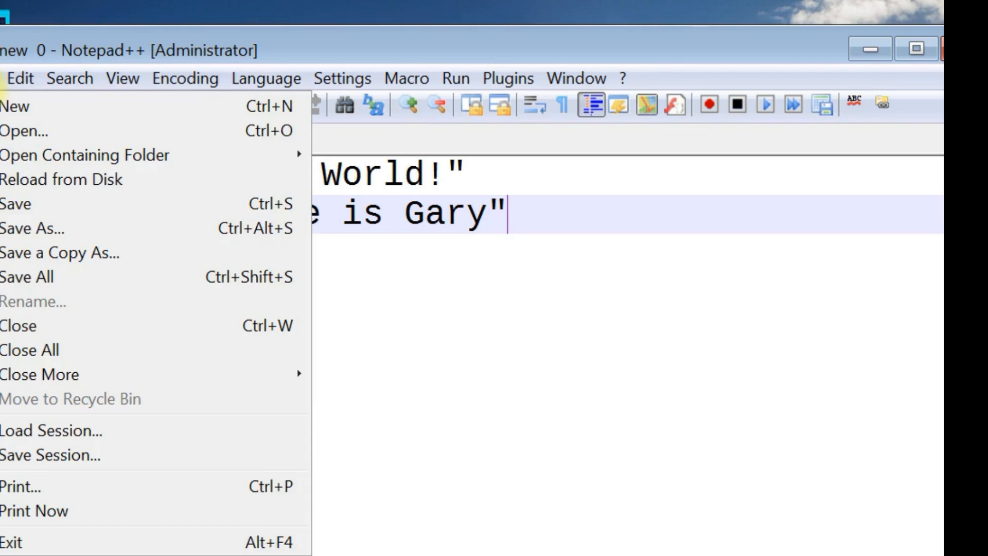
{"action": "left_click", "coordinate": [10, 231]}
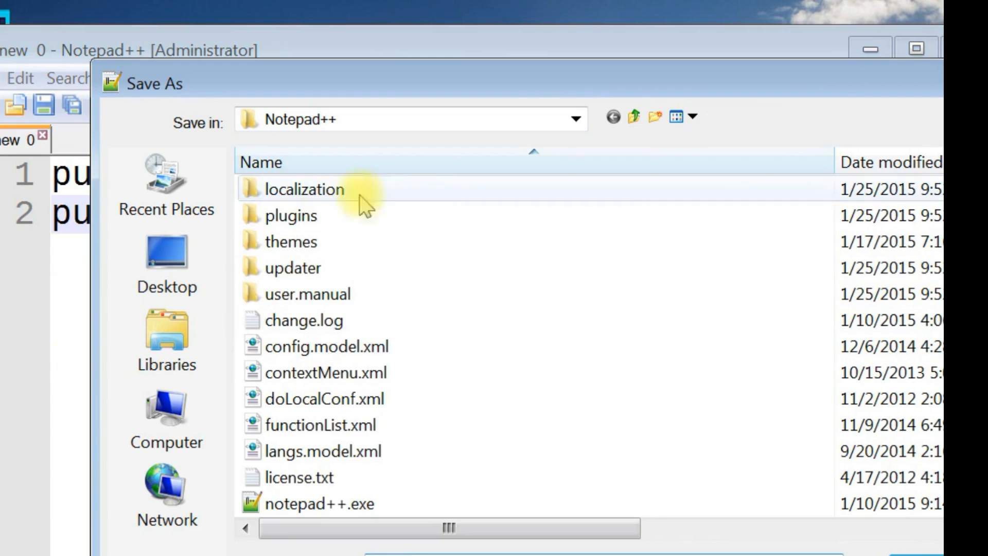
{"action": "left_click", "coordinate": [633, 116]}
{"action": "left_click", "coordinate": [634, 117]}
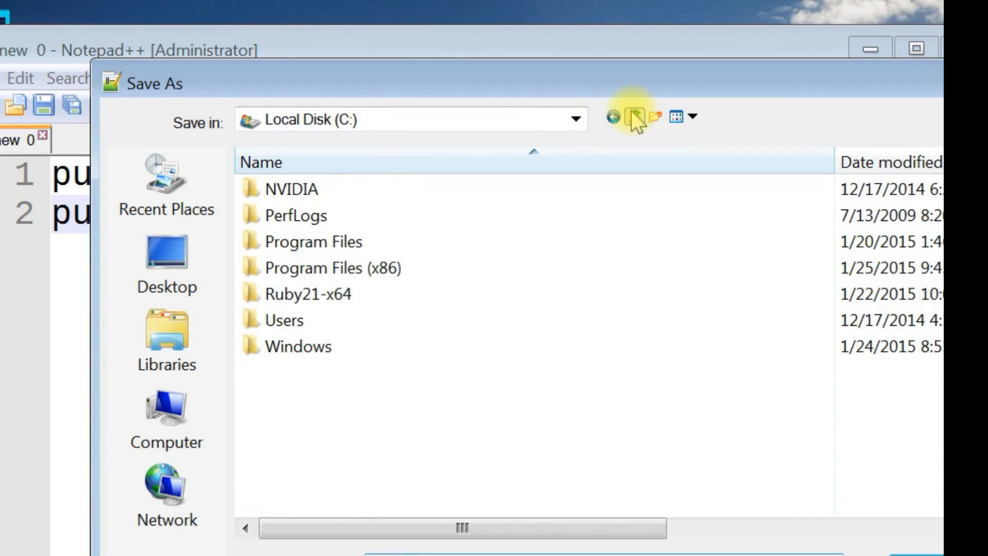
{"action": "left_click", "coordinate": [292, 314]}
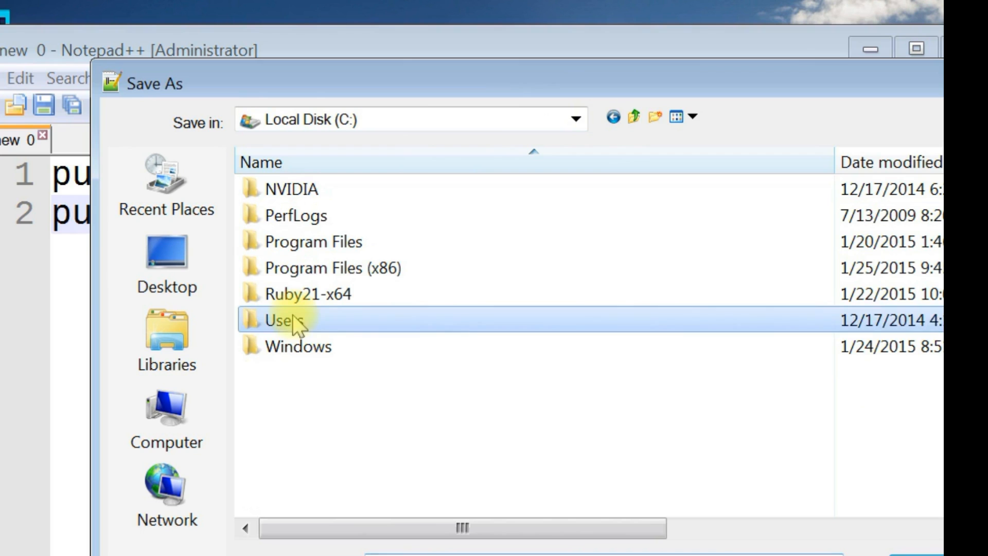
{"action": "double_click", "coordinate": [293, 320]}
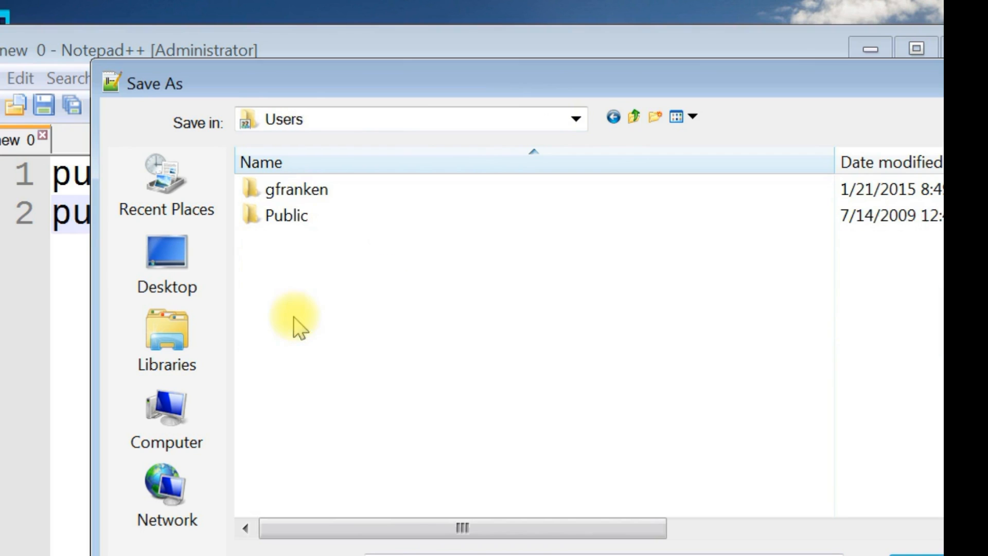
{"action": "double_click", "coordinate": [329, 200]}
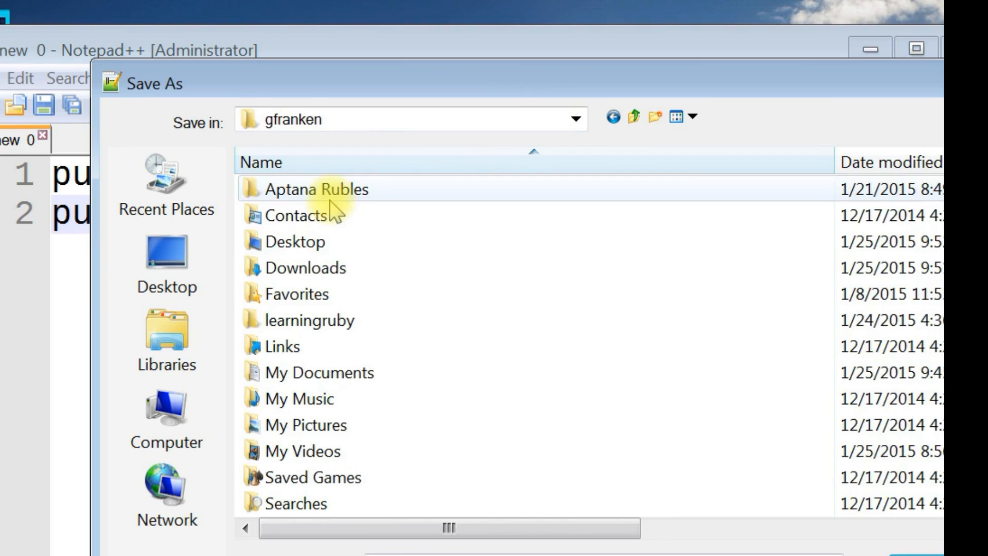
{"action": "double_click", "coordinate": [354, 322]}
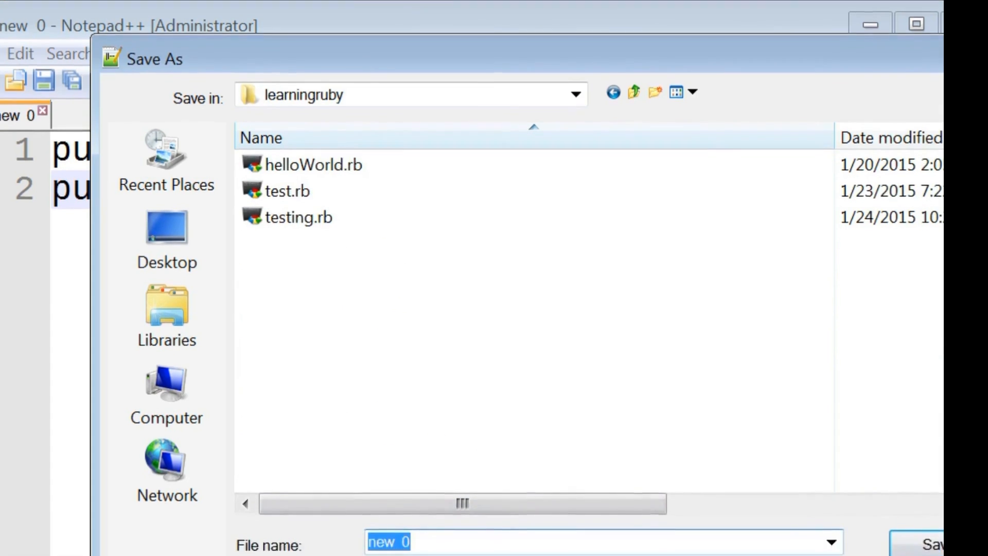
Step: Name the file testing_ruby.rb and save it in the learningruby folder
{"action": "type", "text": "tes"}
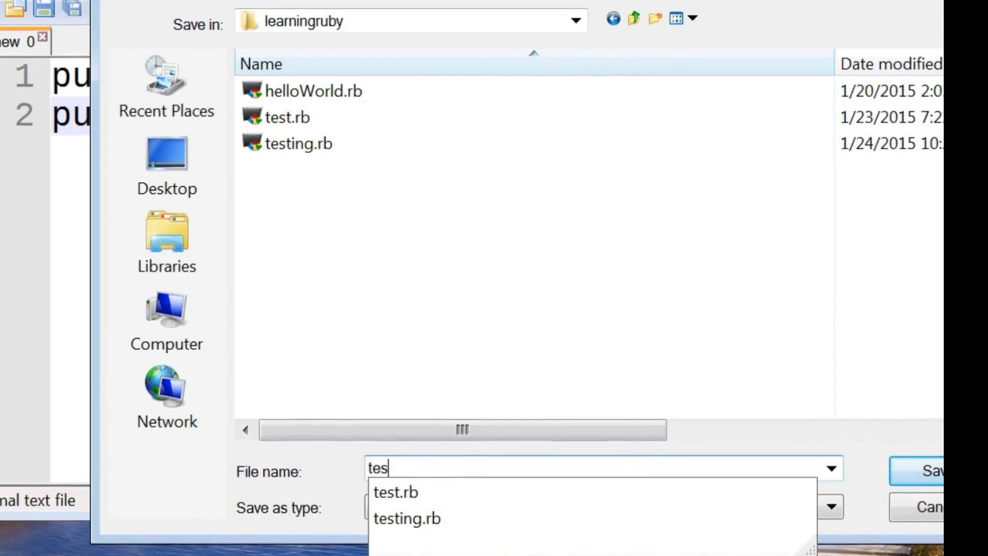
{"action": "type", "text": "ting."}
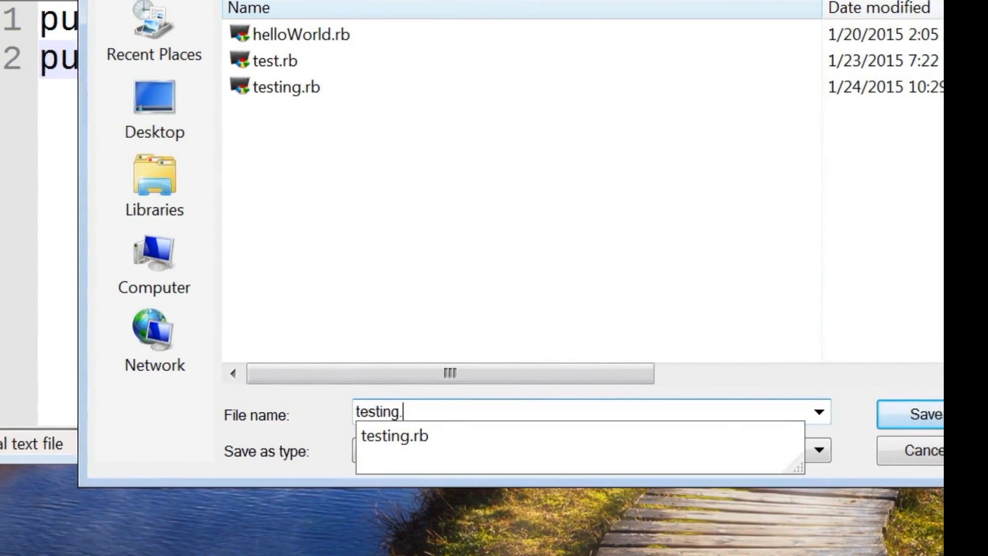
{"action": "key", "text": "BackSpace"}
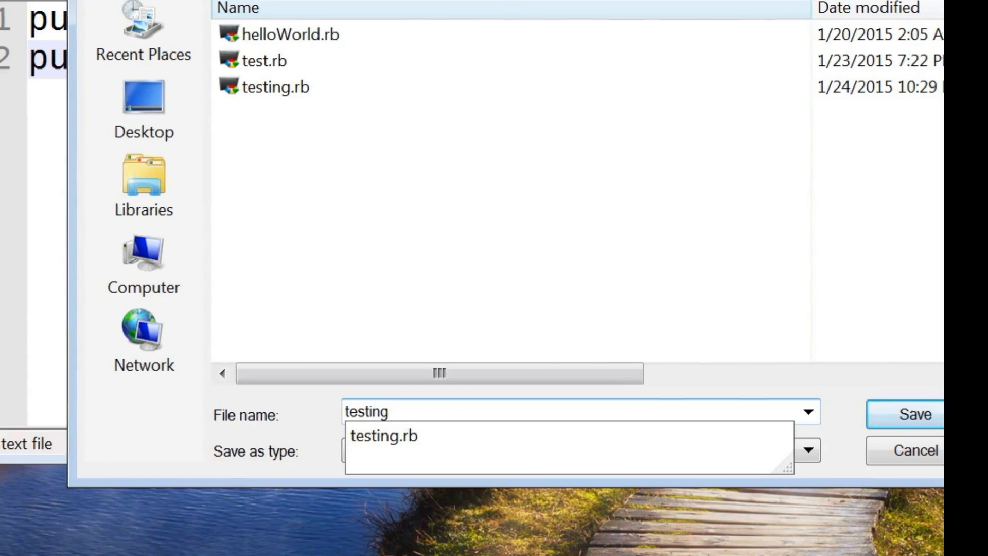
{"action": "type", "text": "_"}
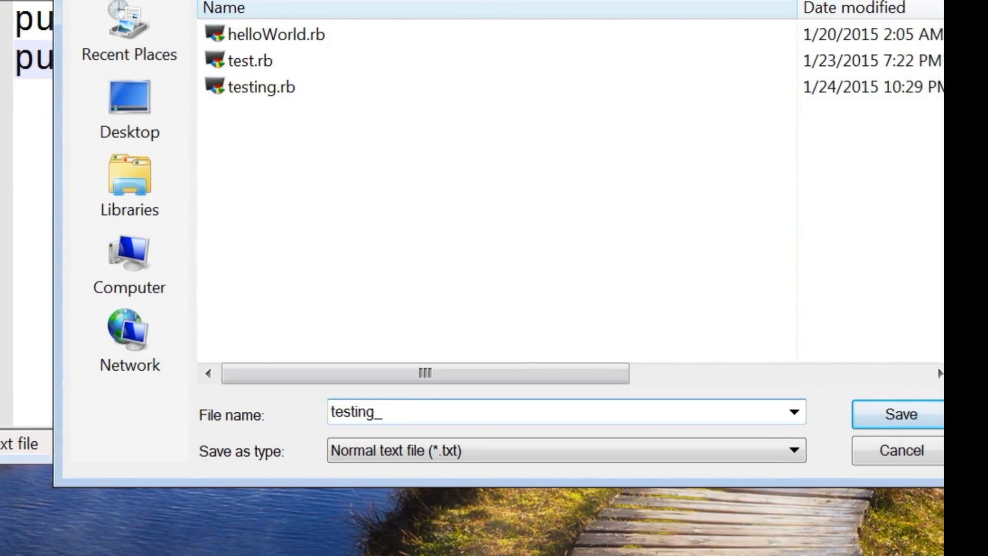
{"action": "type", "text": "ruby."}
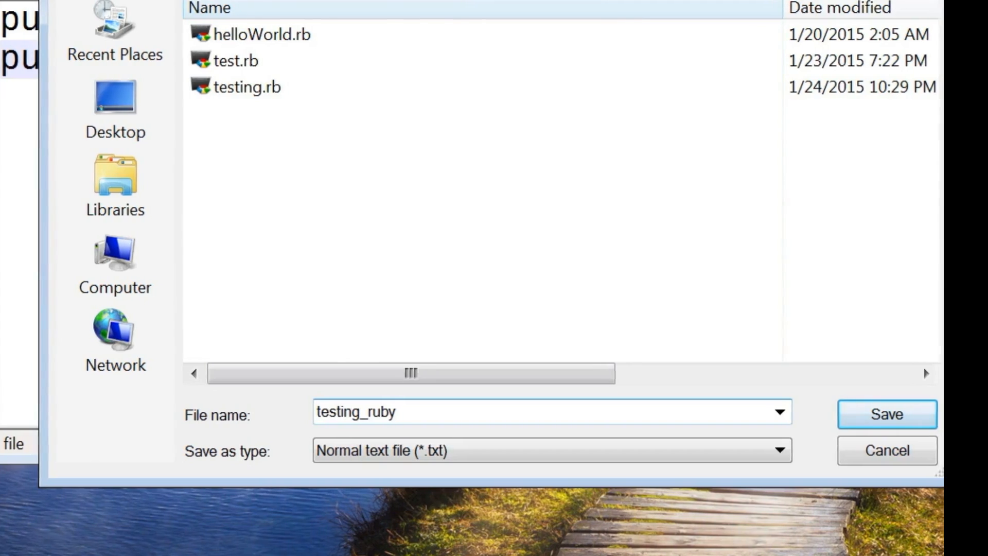
{"action": "type", "text": "rb"}
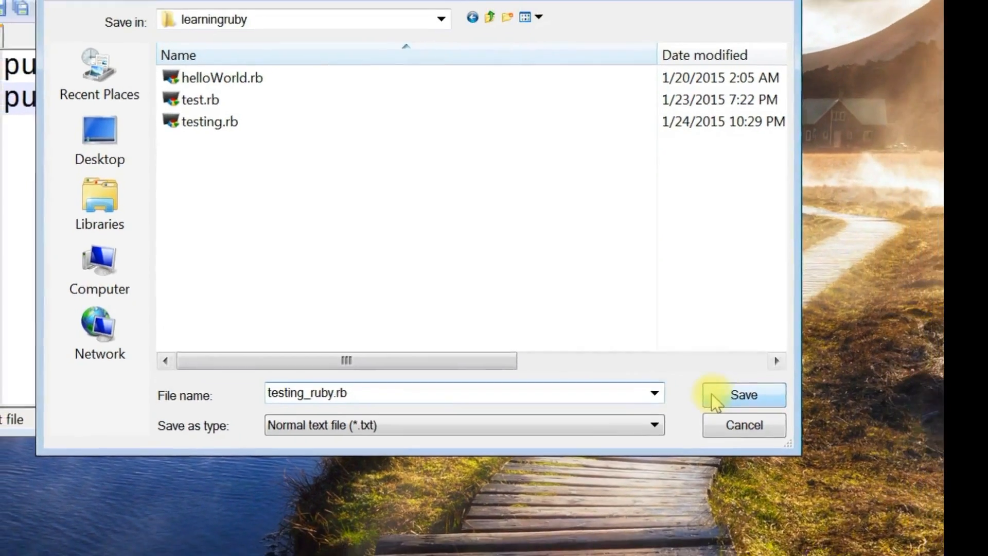
{"action": "left_click", "coordinate": [714, 400]}
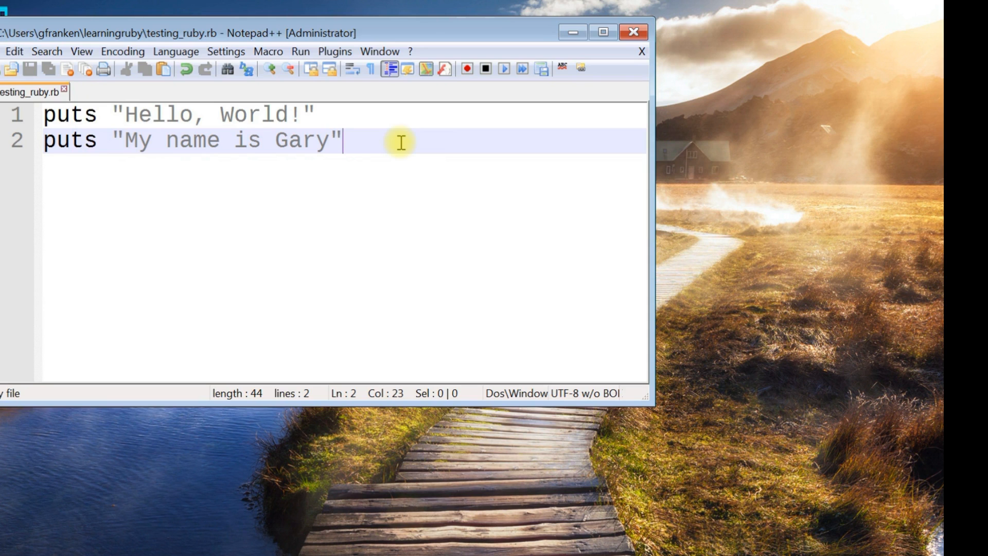
Step: Run the script with the Execute Ruby Programs command and move the console window below the two code lines
{"action": "left_click", "coordinate": [301, 52]}
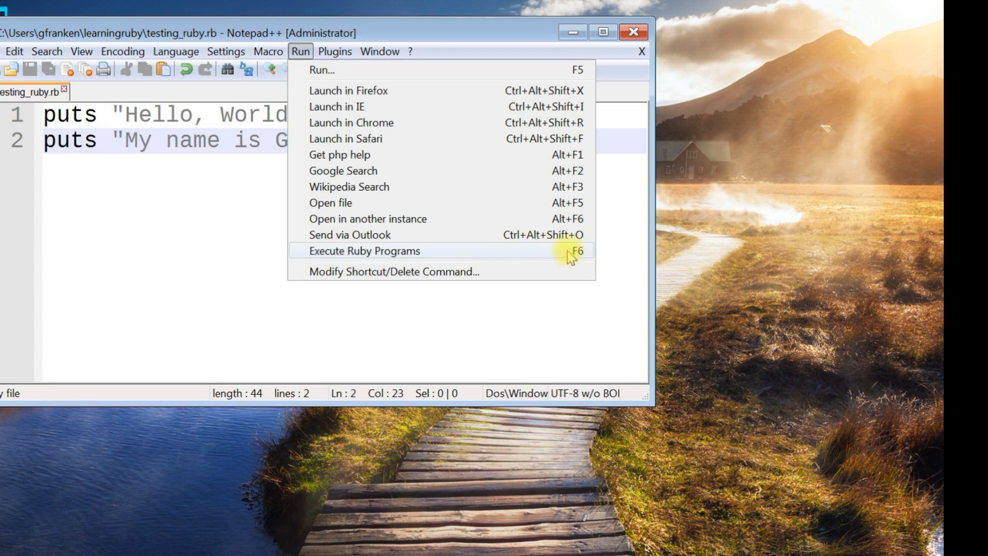
{"action": "left_click", "coordinate": [255, 205]}
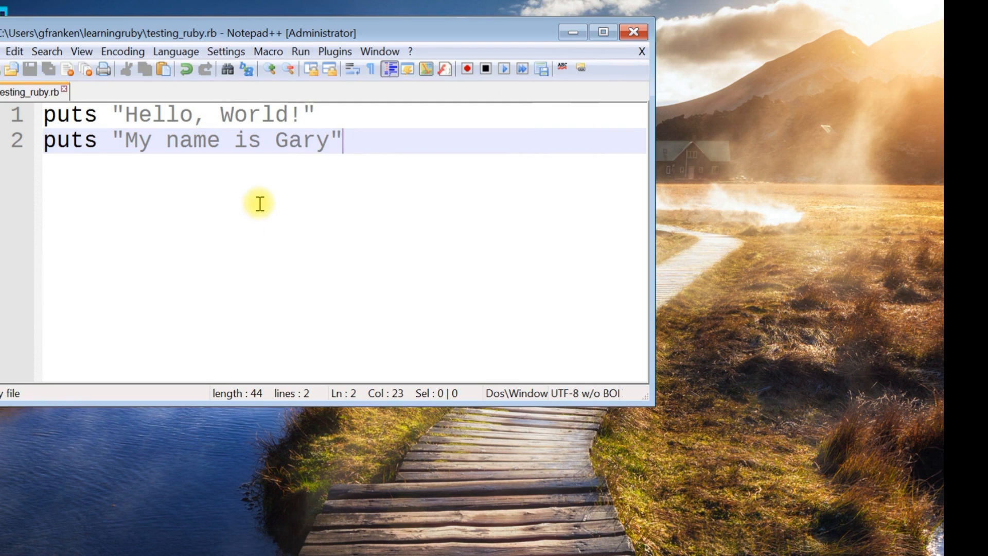
{"action": "key", "text": "F6"}
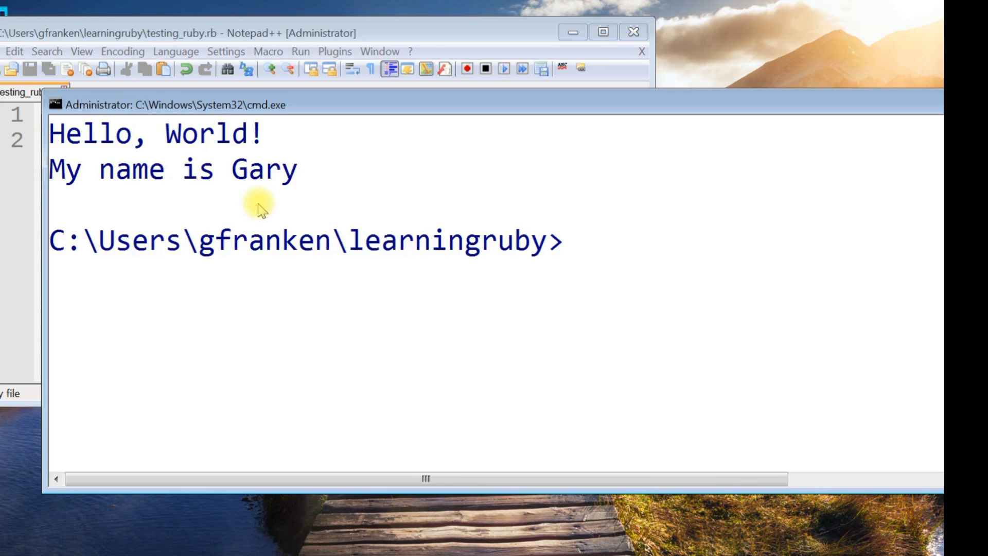
{"action": "left_click_drag", "start_coordinate": [331, 114], "coordinate": [297, 227]}
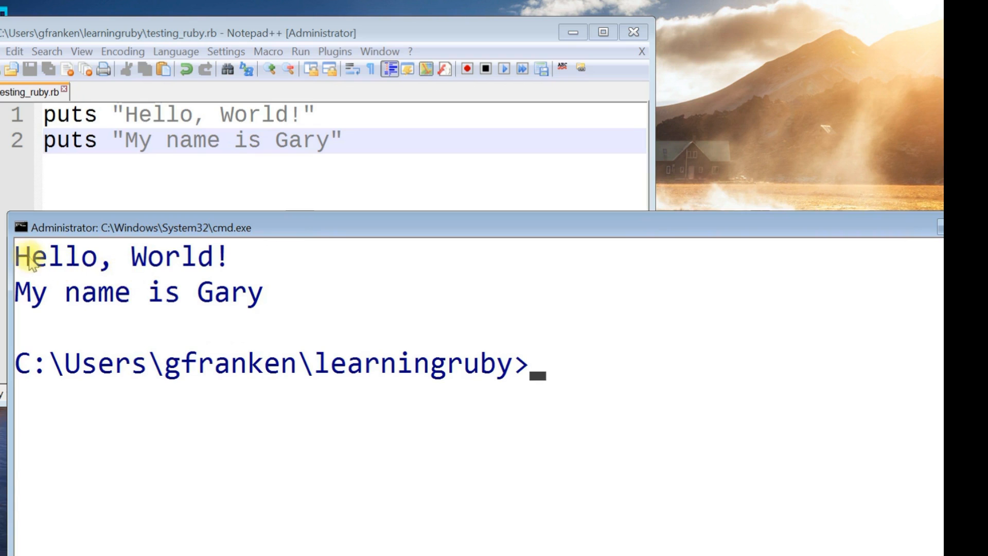